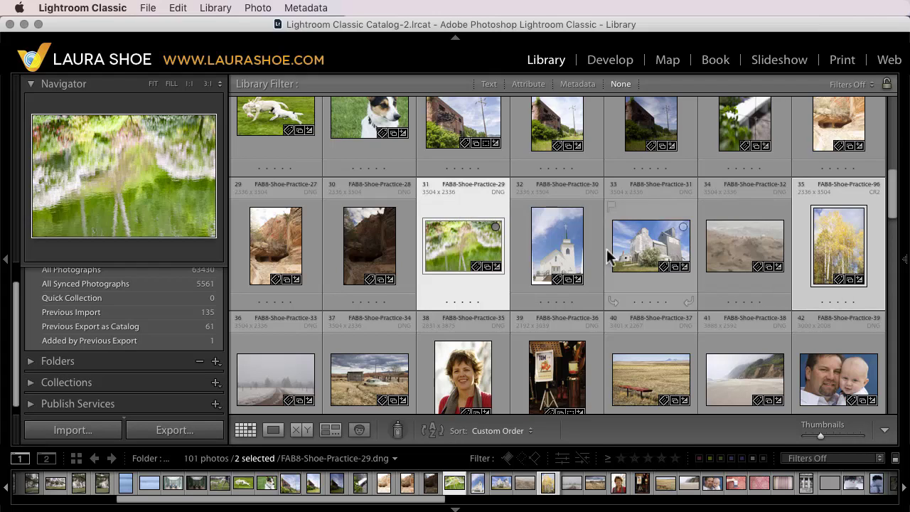
# Step: Open Export for the two photos and check both the Full Size JPEG and Social Media user presets
pyautogui.click(177, 430)
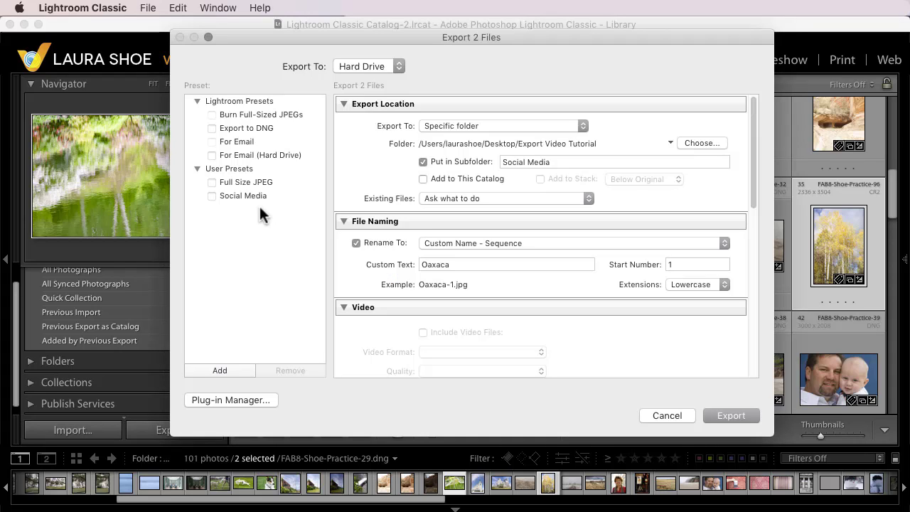
pyautogui.click(275, 183)
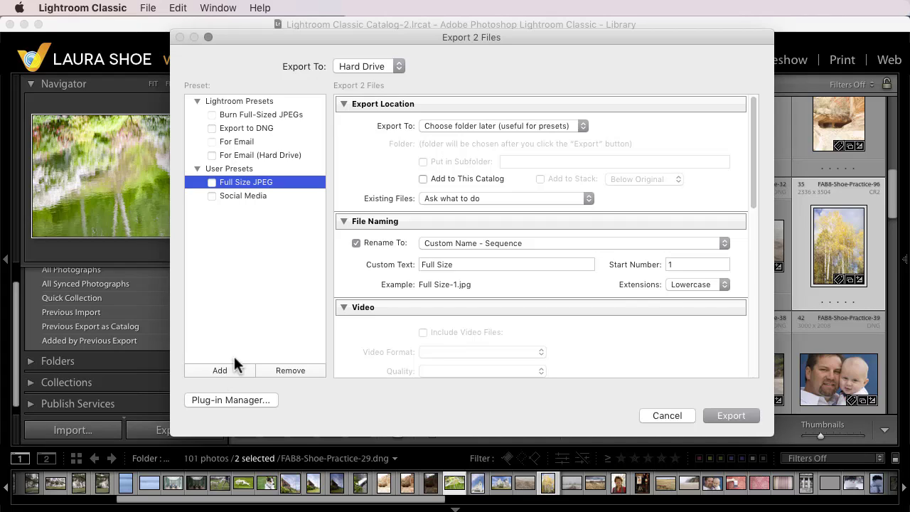
pyautogui.click(211, 183)
pyautogui.click(211, 196)
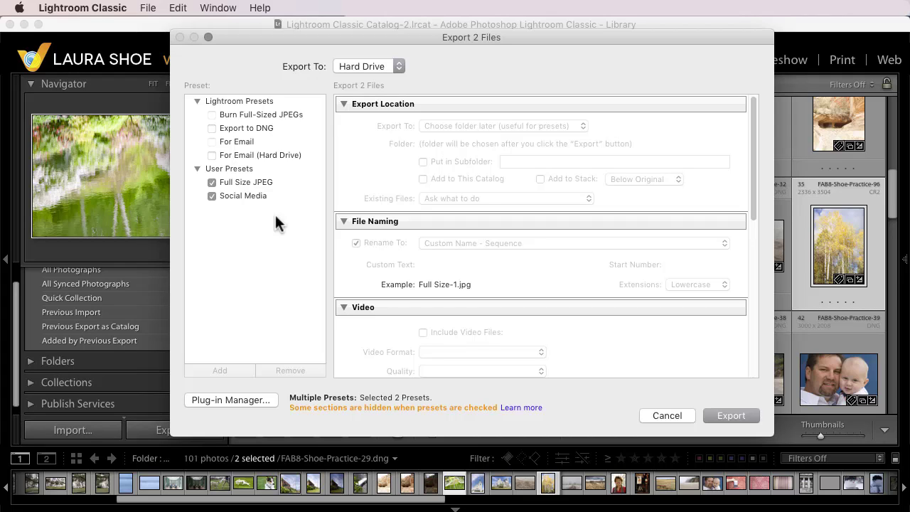
# Step: Uncheck the Social Media and Full Size JPEG presets so individual export settings are editable
pyautogui.click(212, 196)
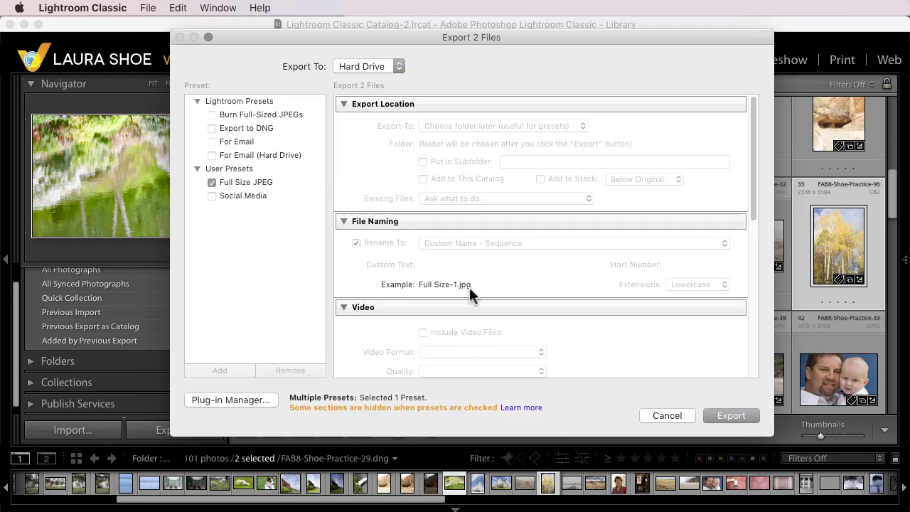
pyautogui.scroll(-8, 469, 288)
pyautogui.scroll(8, 469, 287)
pyautogui.click(213, 183)
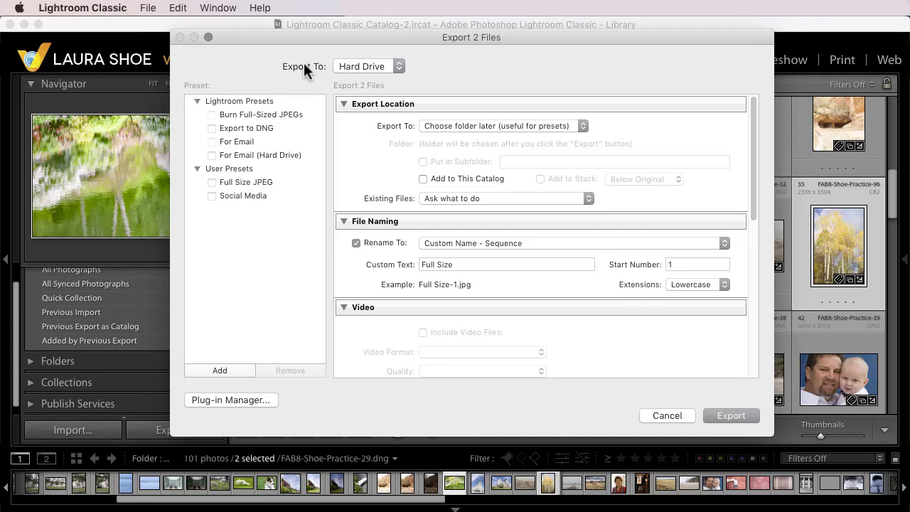
# Step: Preview Burn Full-Sized JPEGs, then load the built-in For Email preset (Email, quality 60)
pyautogui.click(217, 114)
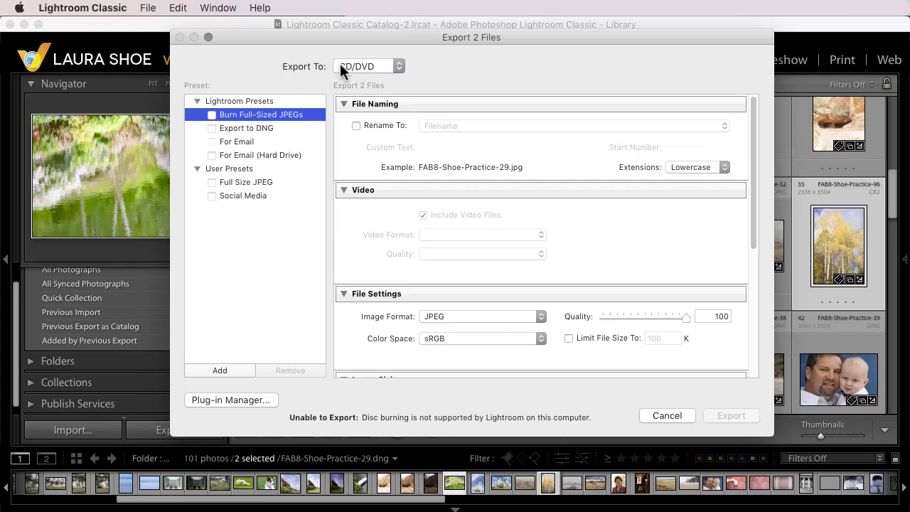
pyautogui.click(252, 140)
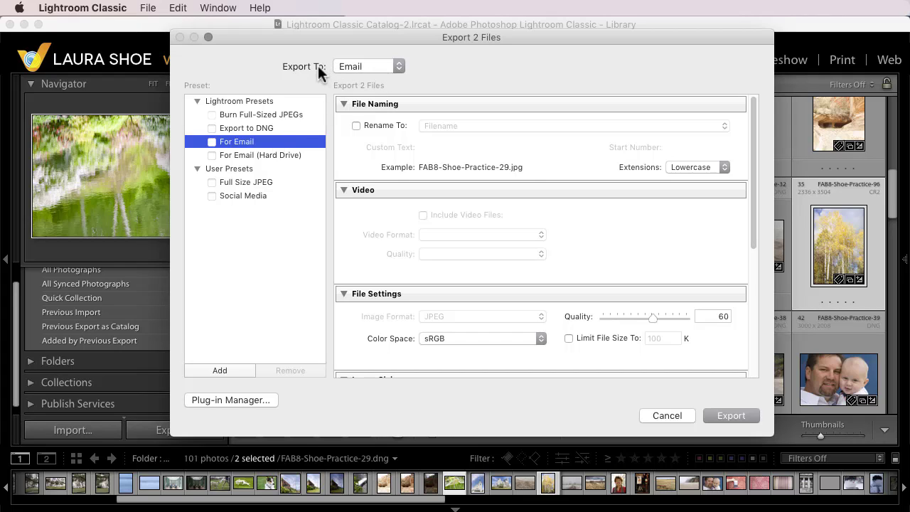
# Step: Load the Full Size JPEG preset and prepend the wedding title to its custom file-name text
pyautogui.click(254, 183)
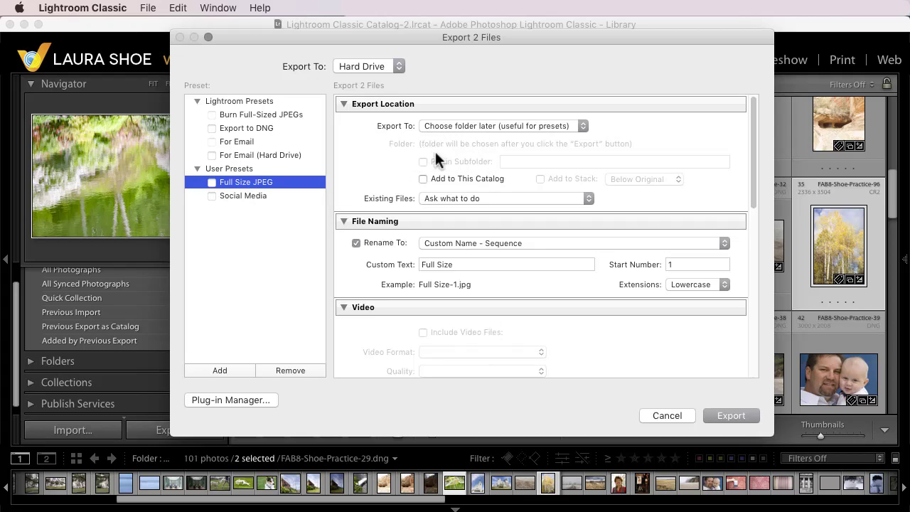
pyautogui.click(582, 125)
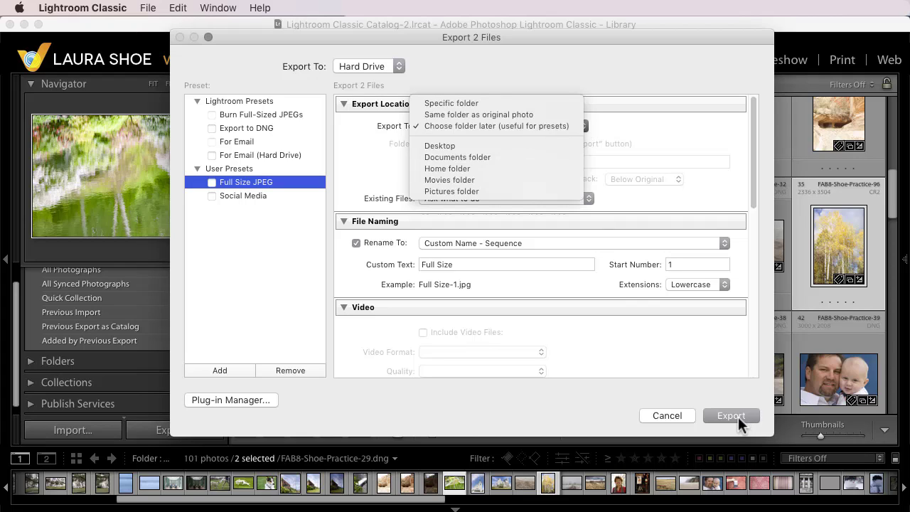
pyautogui.click(624, 124)
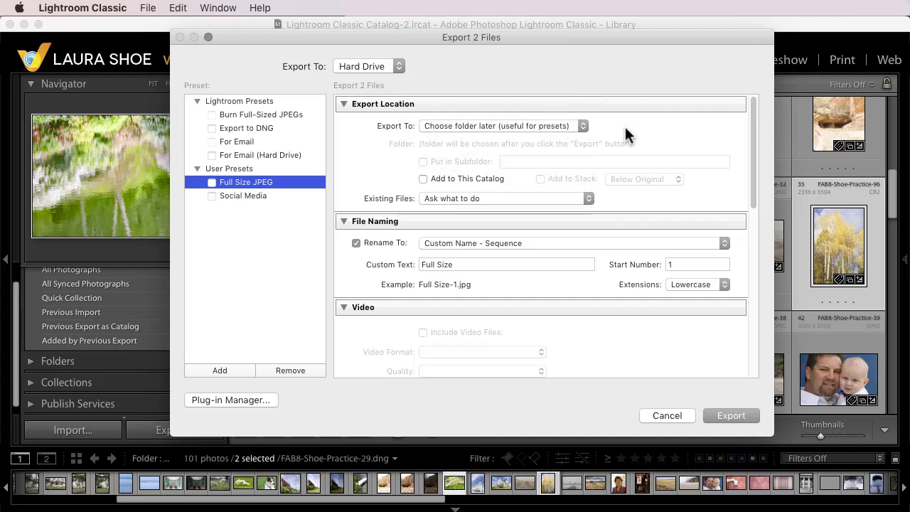
pyautogui.click(421, 264)
pyautogui.write('Jones Wedding')
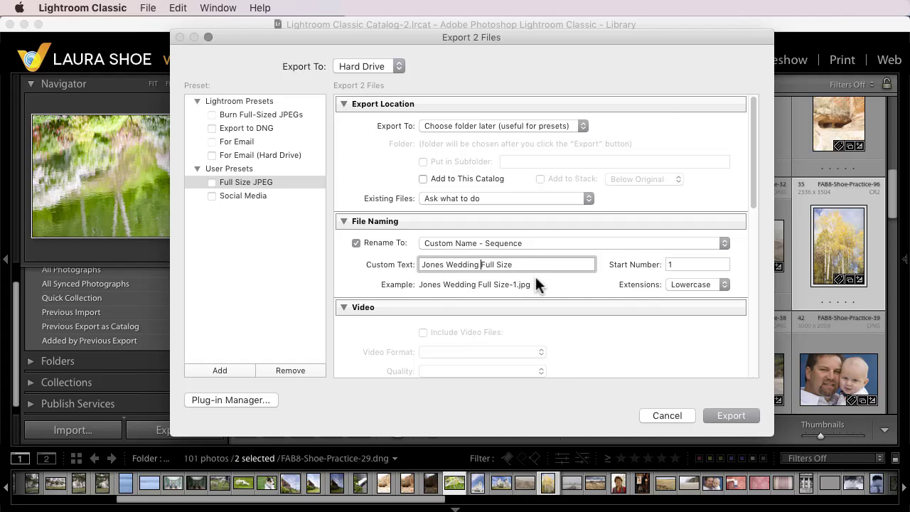
pyautogui.scroll(-10, 396, 277)
pyautogui.scroll(-4, 396, 277)
pyautogui.scroll(8, 395, 275)
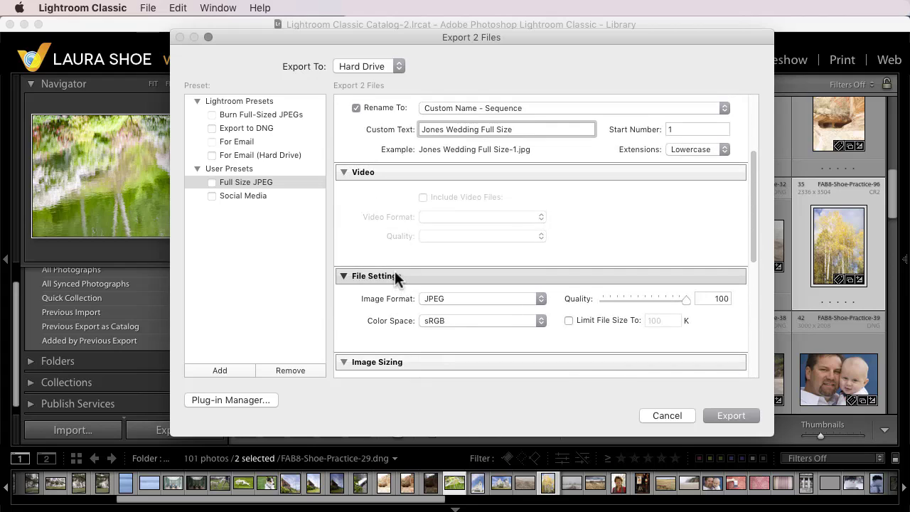
pyautogui.scroll(4, 394, 271)
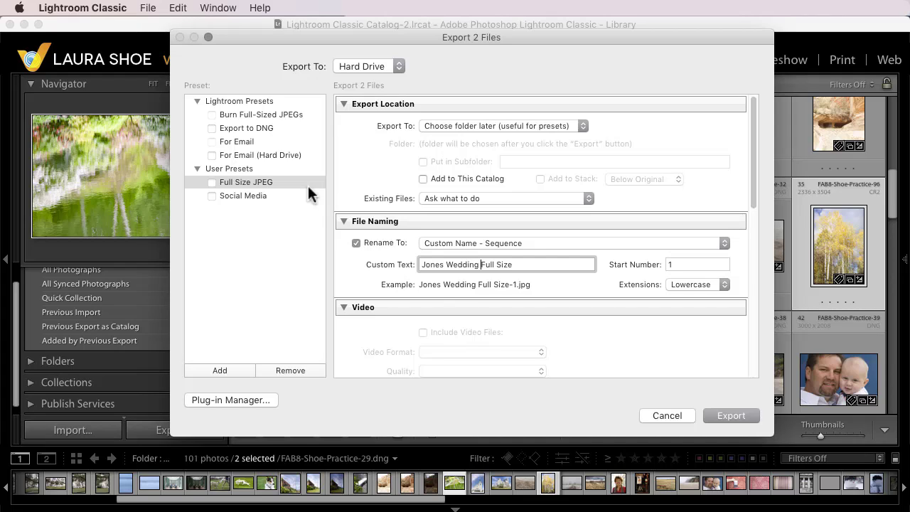
# Step: Update the Full Size JPEG preset with current settings, then load the Social Media preset
pyautogui.rightClick(247, 182)
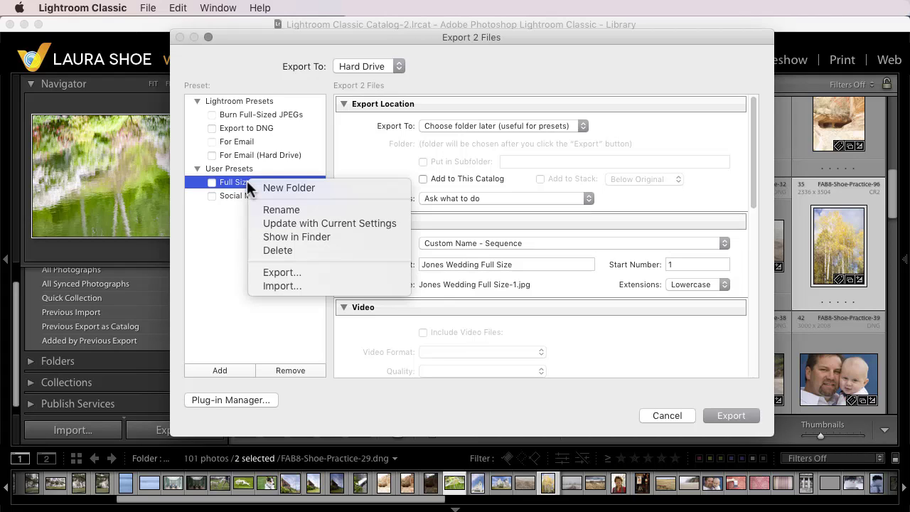
pyautogui.click(297, 221)
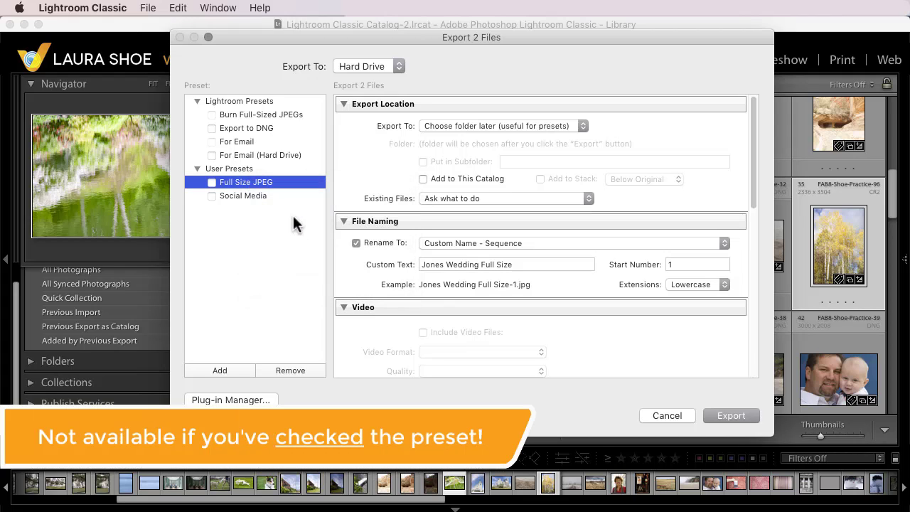
pyautogui.click(254, 194)
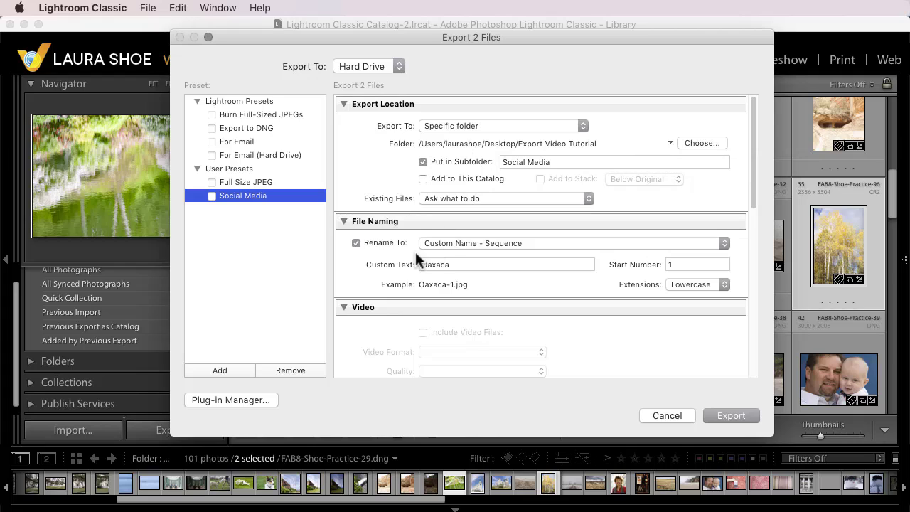
# Step: Replace Social Media's 'Oaxaca' custom text with the wedding title followed by 'Social Media'
pyautogui.doubleClick(454, 266)
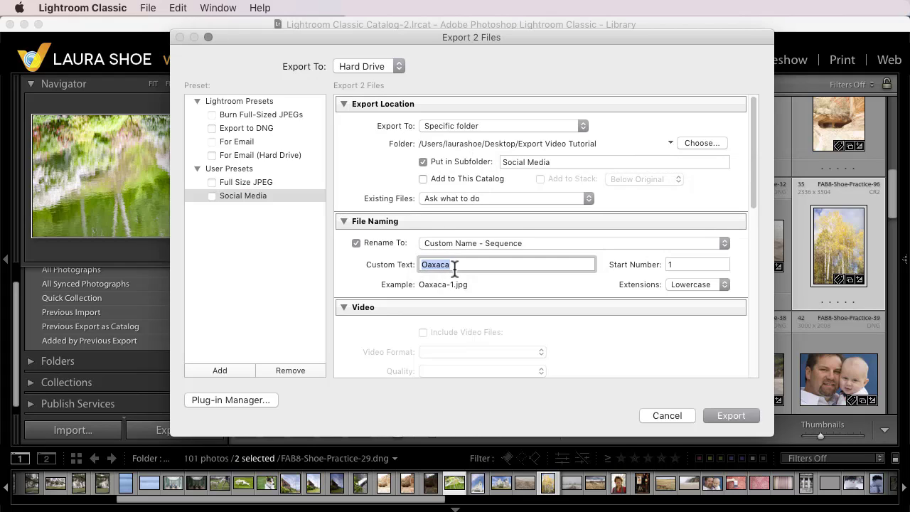
pyautogui.write('Jones Wedding Social Media')
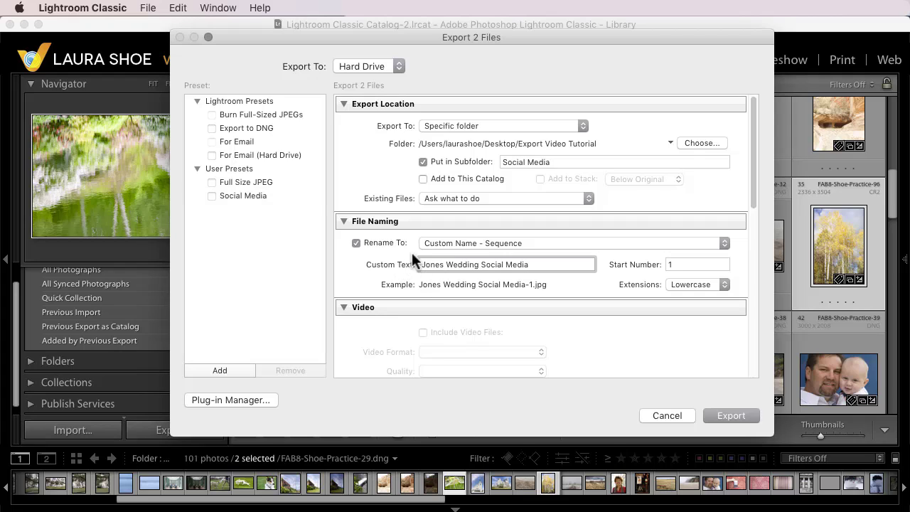
pyautogui.click(355, 243)
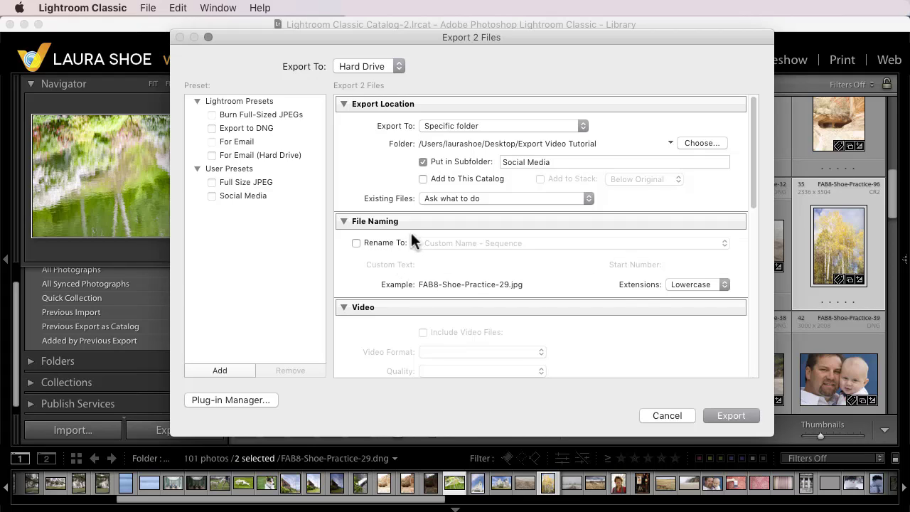
pyautogui.click(356, 242)
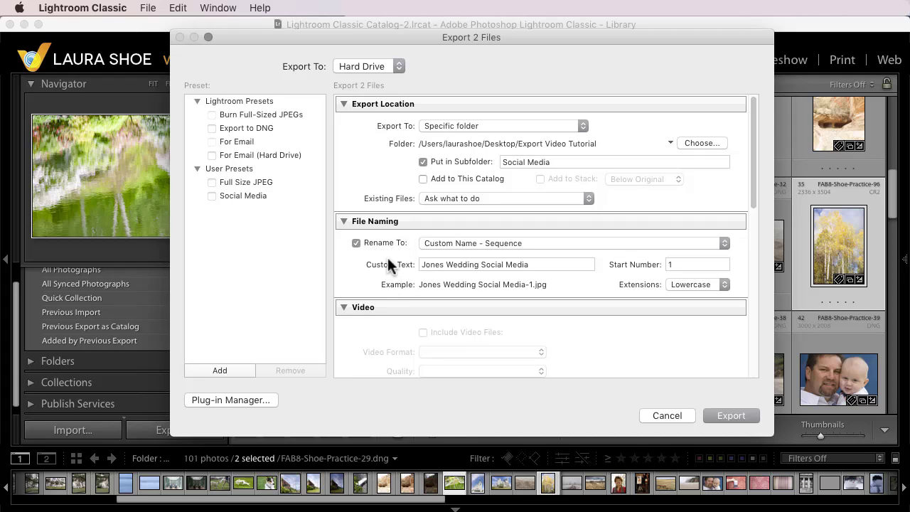
pyautogui.scroll(-5, 387, 257)
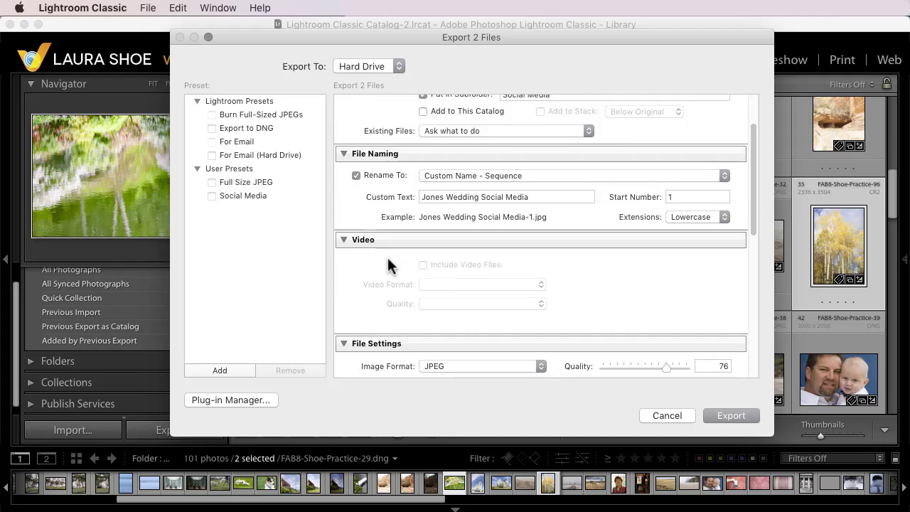
pyautogui.scroll(-8, 387, 257)
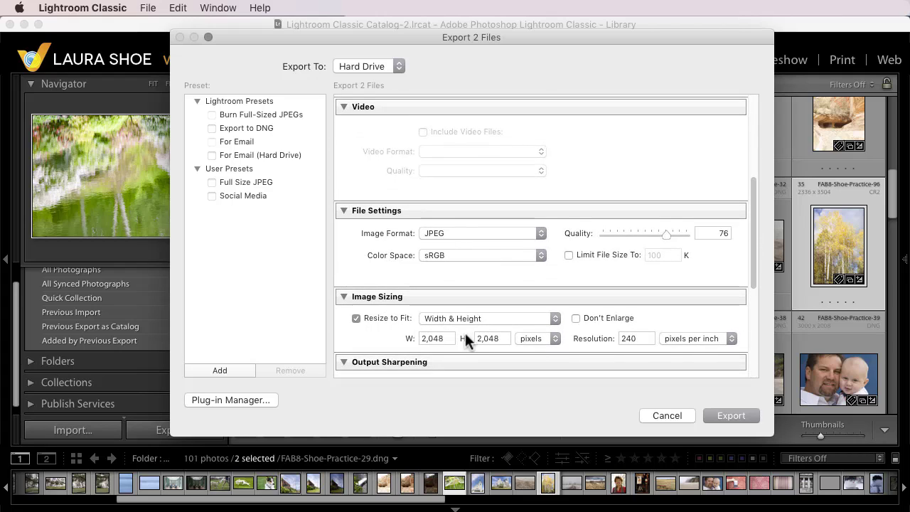
pyautogui.scroll(-15, 462, 341)
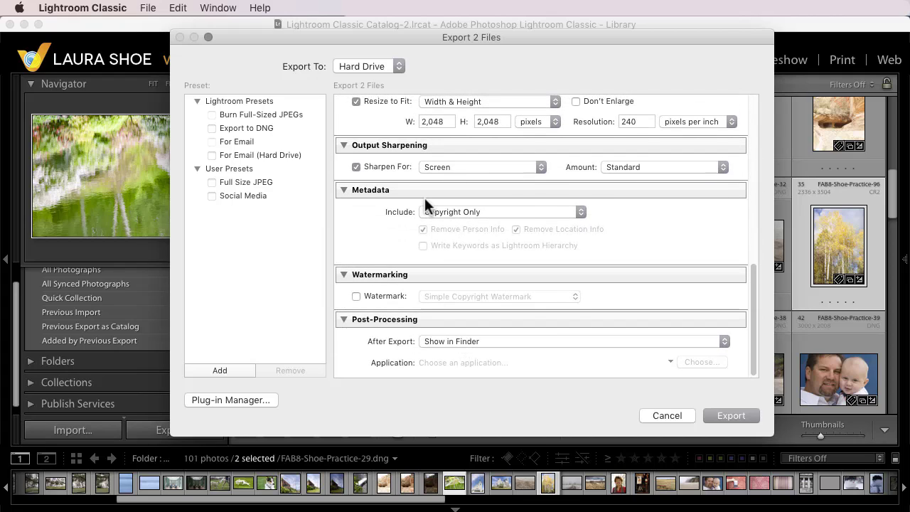
# Step: Update the Social Media preset, check both Full Size JPEG and Social Media, and start exporting
pyautogui.rightClick(253, 195)
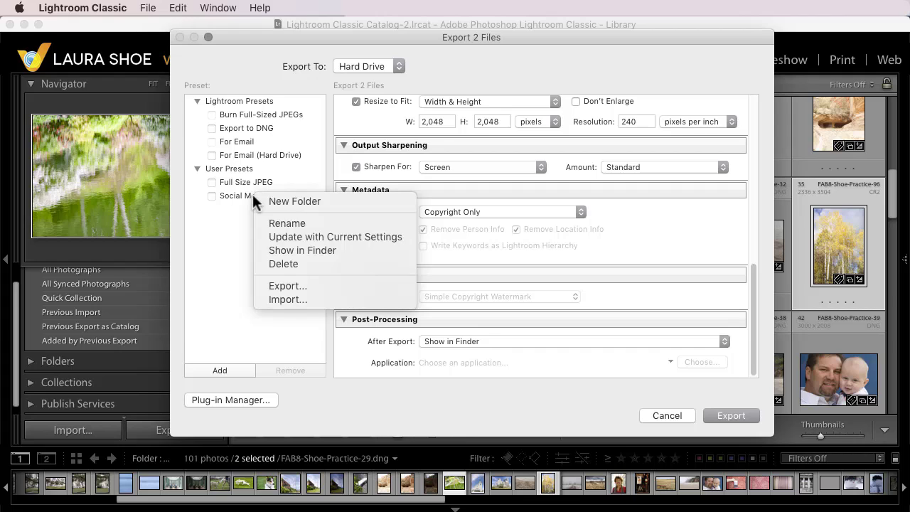
pyautogui.click(277, 238)
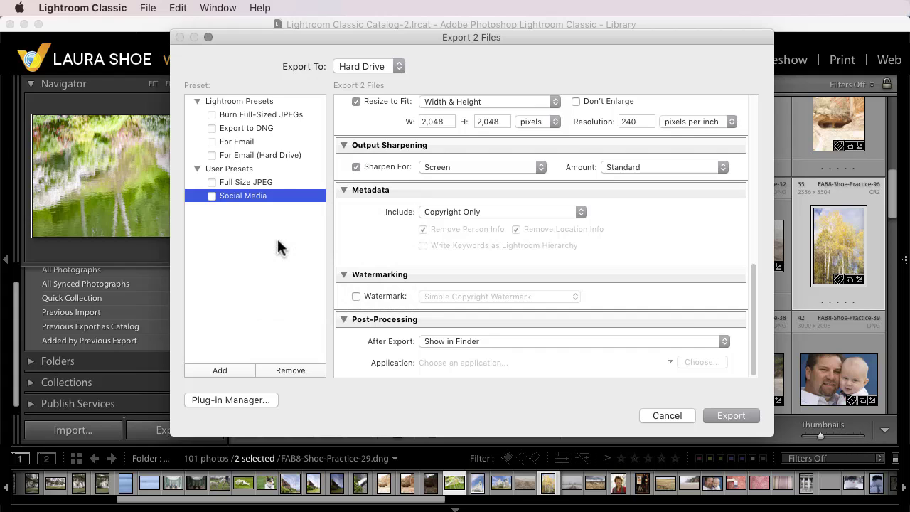
pyautogui.click(211, 182)
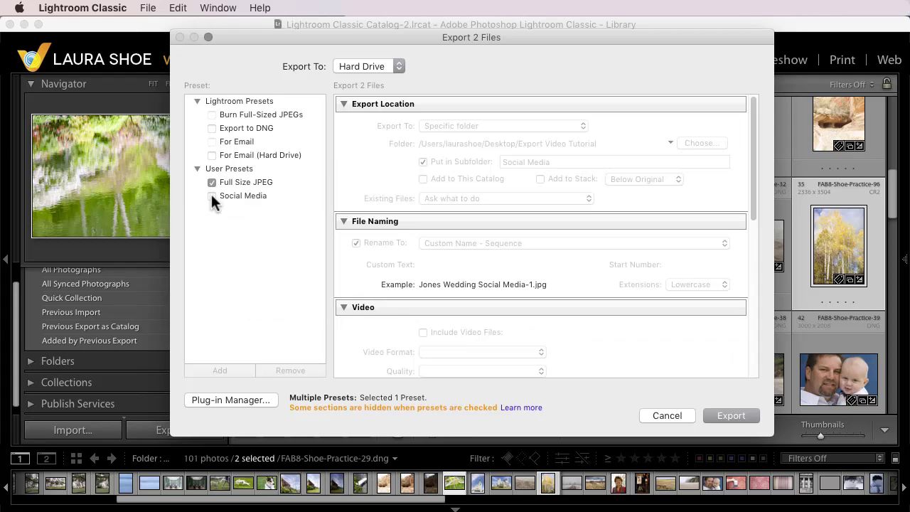
pyautogui.click(211, 195)
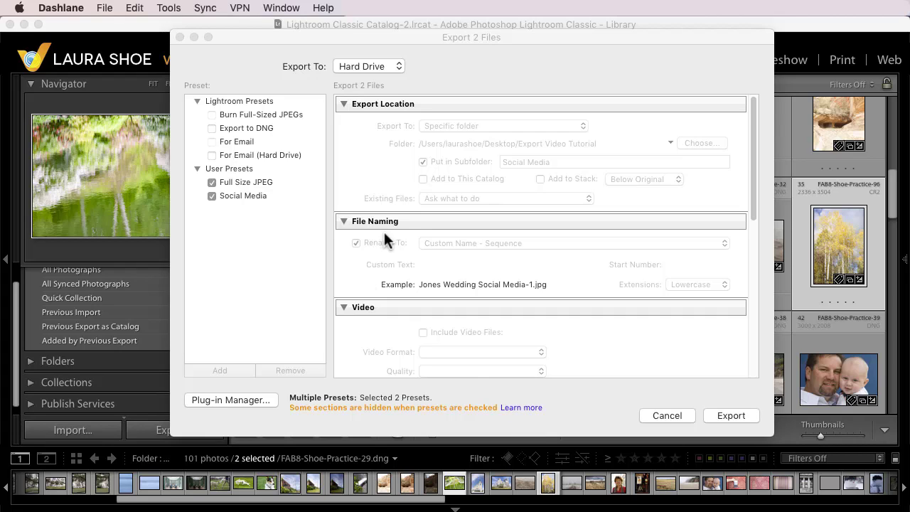
pyautogui.click(746, 417)
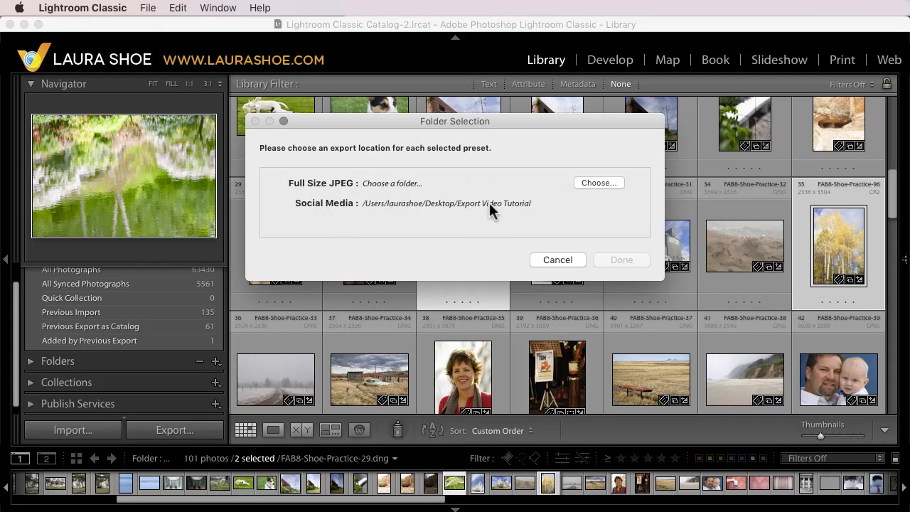
# Step: Create a 'Full Size JPEGs' folder in Desktop > Export Video Tutorial as Full Size JPEG's destination
pyautogui.click(600, 183)
pyautogui.scroll(-5, 274, 366)
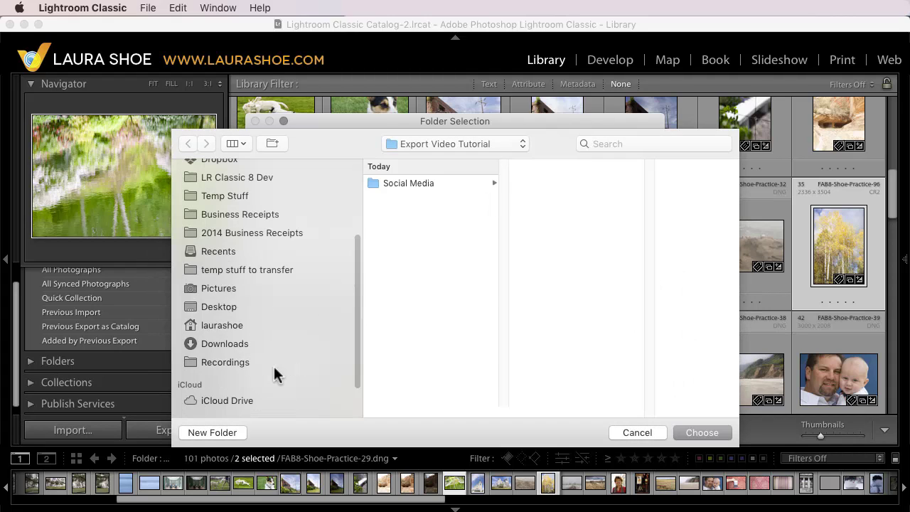
pyautogui.click(215, 302)
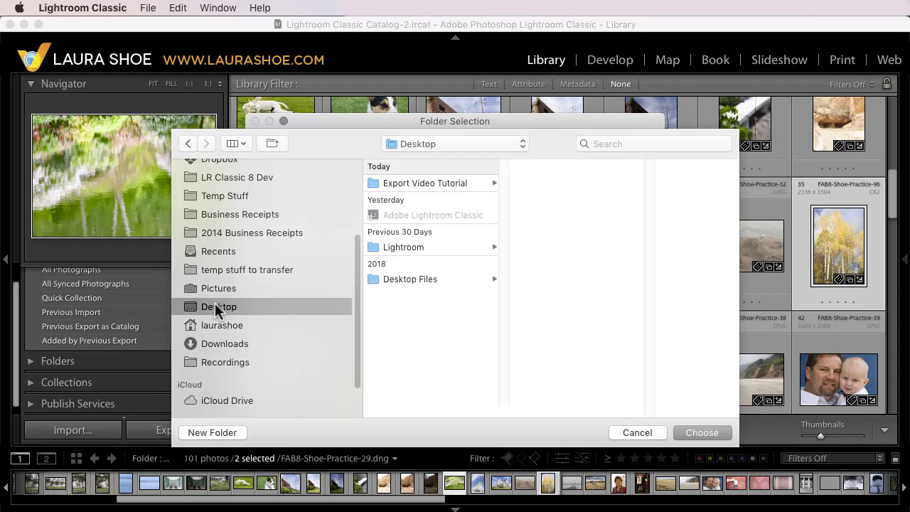
pyautogui.click(429, 184)
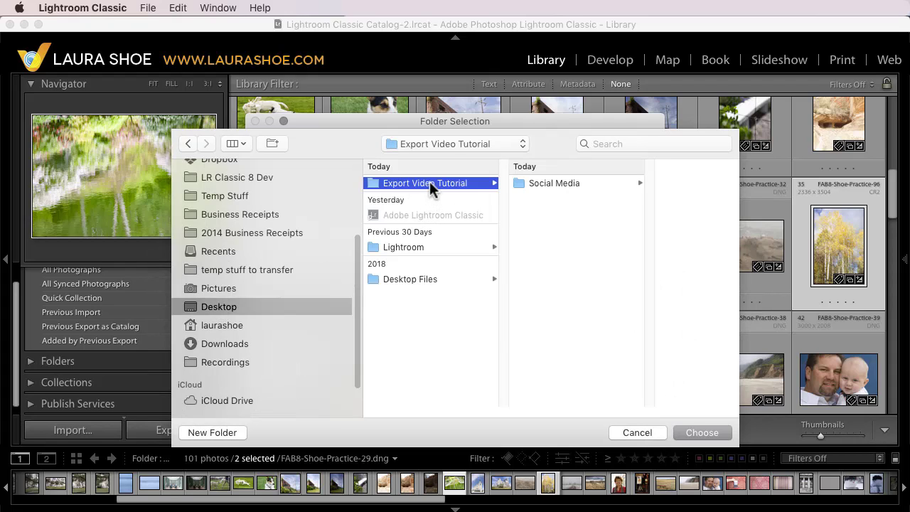
pyautogui.click(225, 432)
pyautogui.write('Ful')
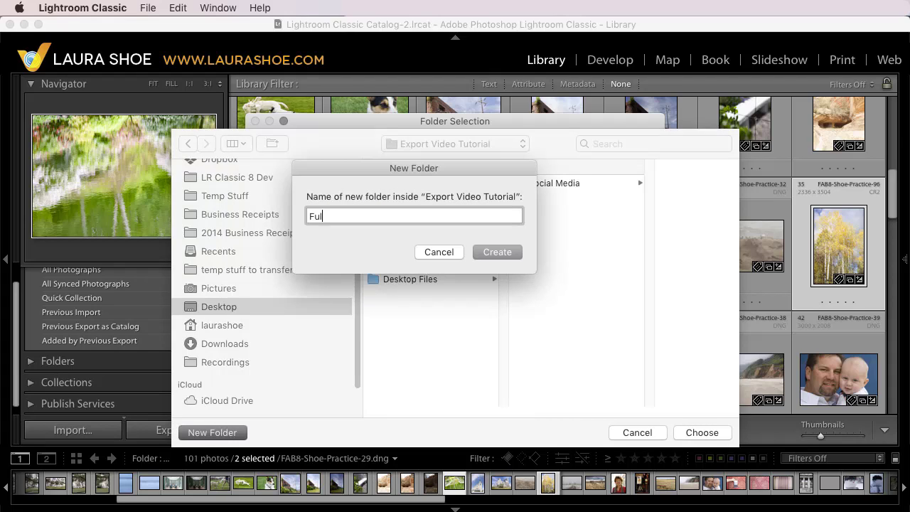
pyautogui.write('l Size JPEGs')
pyautogui.click(496, 254)
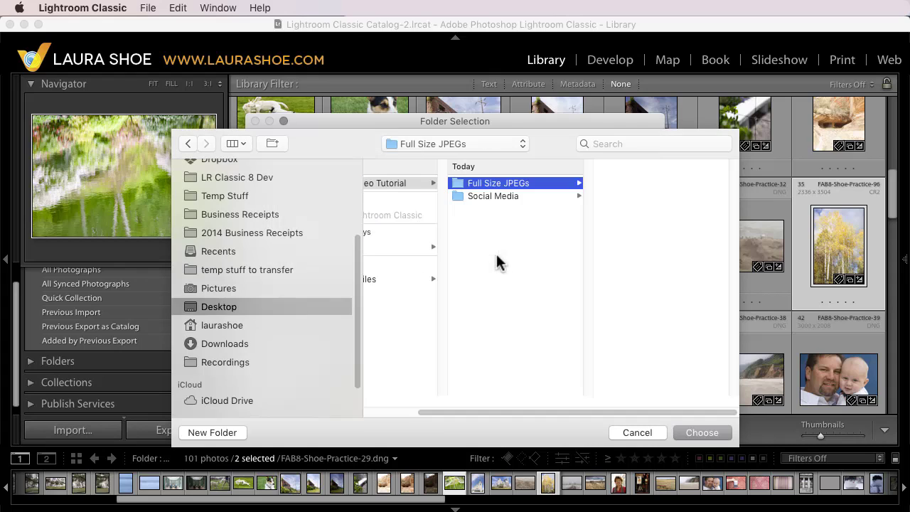
pyautogui.click(707, 433)
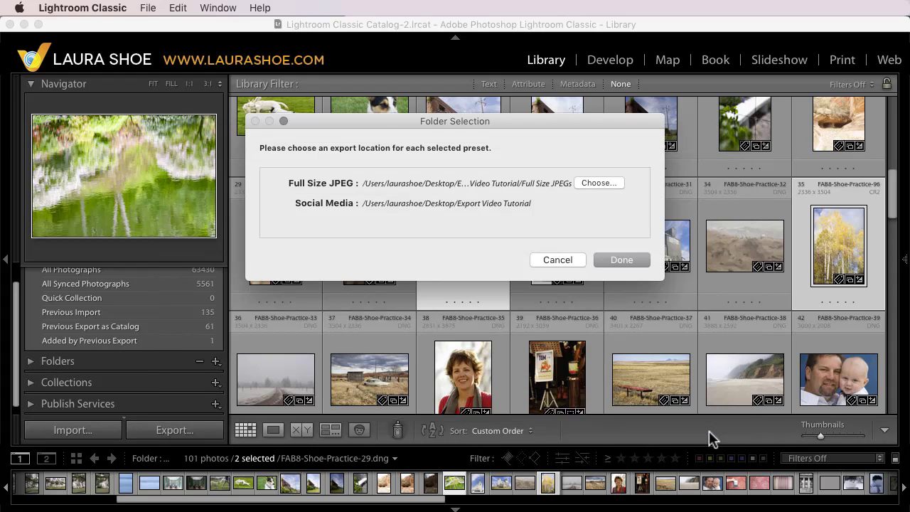
# Step: Finish the export and arrange Finder to compare the Social Media and Full Size JPEGs folders
pyautogui.click(616, 260)
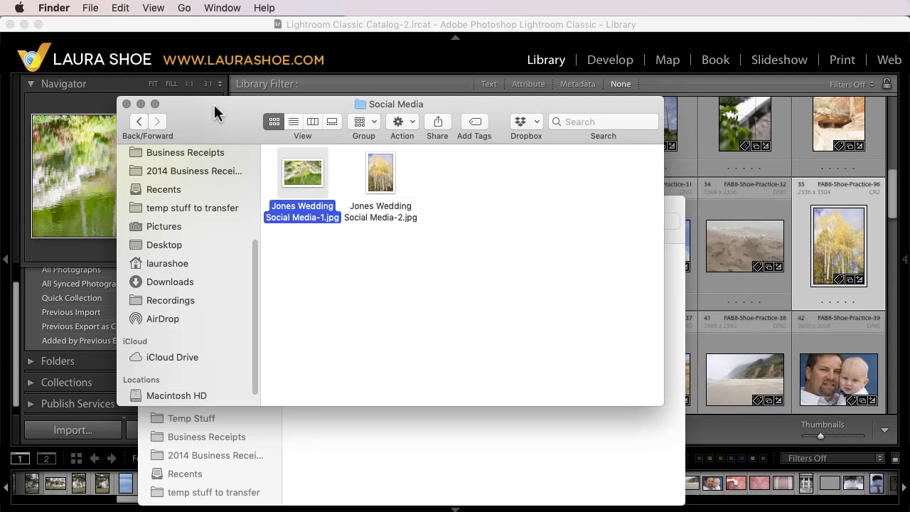
pyautogui.moveTo(216, 113); pyautogui.dragTo(238, 275)
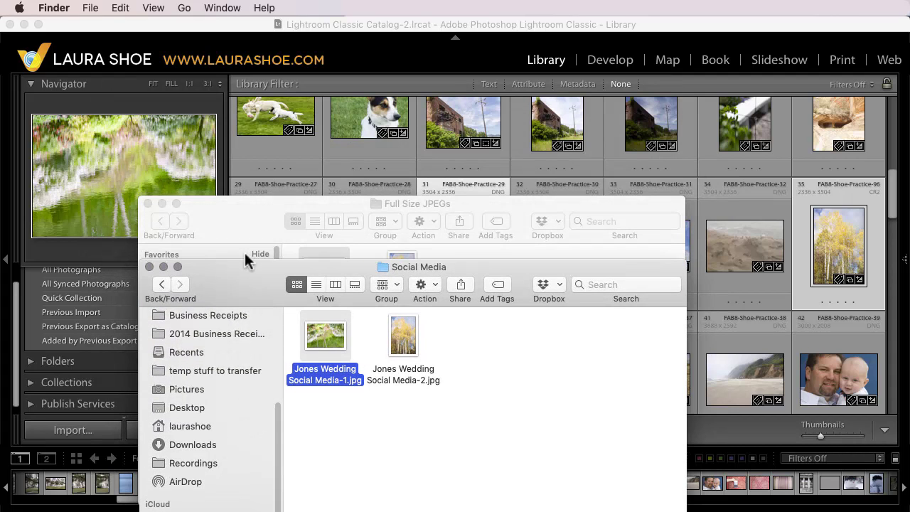
pyautogui.moveTo(249, 239); pyautogui.dragTo(258, 168)
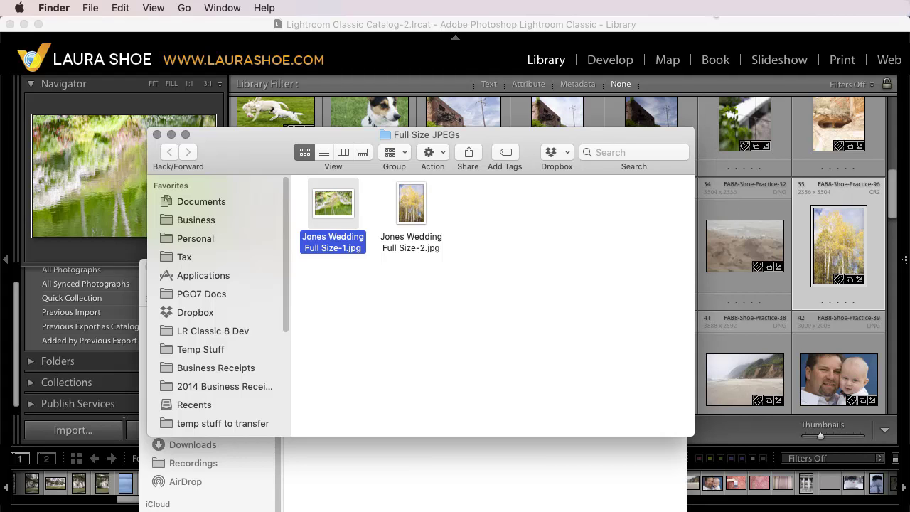
# Step: Re-export the photos with Social Media and Full Size JPEG checked, keeping the Full Size JPEGs folder
pyautogui.click(383, 27)
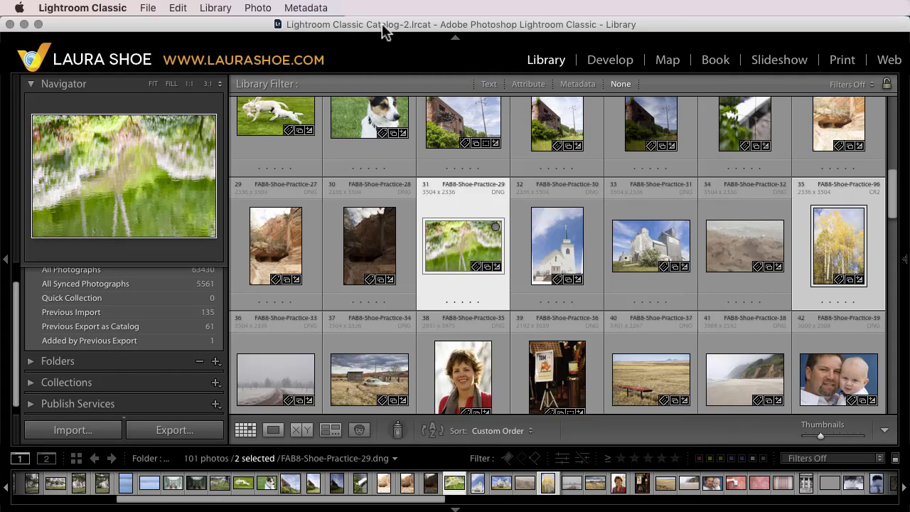
pyautogui.click(171, 430)
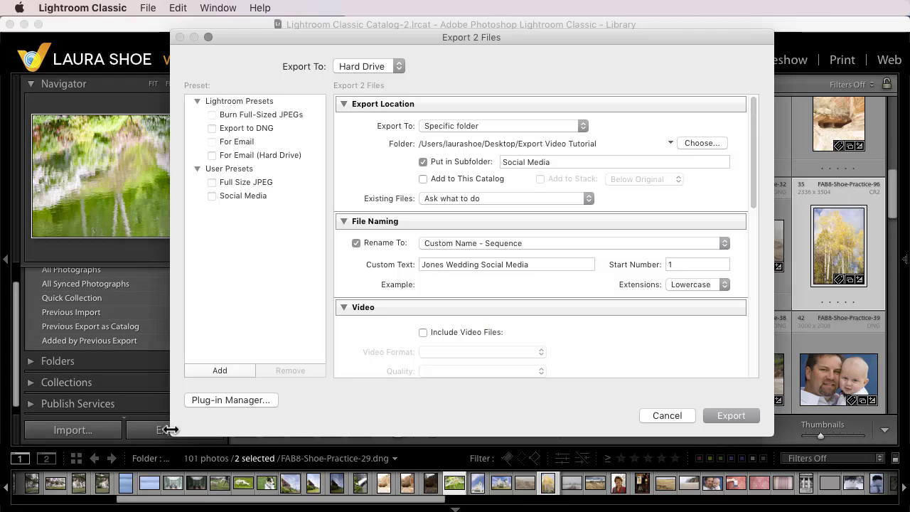
pyautogui.click(211, 197)
pyautogui.click(212, 183)
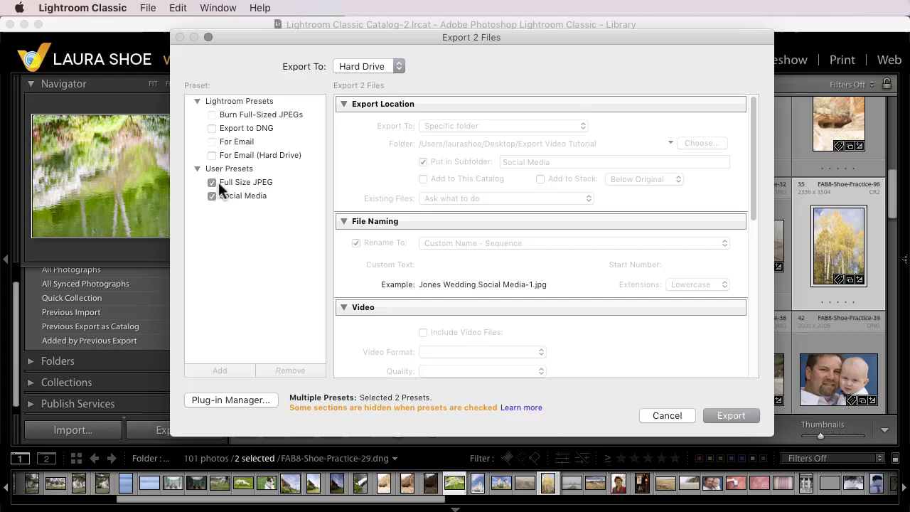
pyautogui.click(732, 415)
pyautogui.click(603, 183)
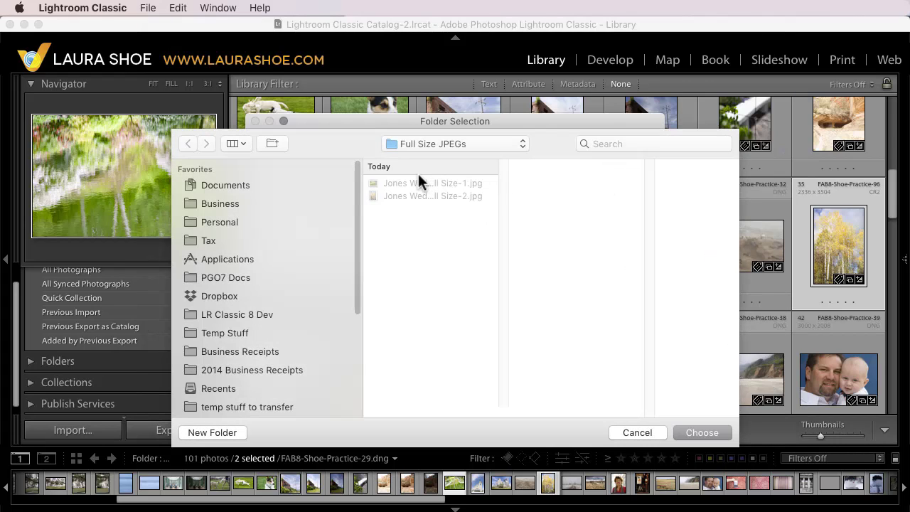
pyautogui.click(703, 432)
# Step: Run the export, then inspect Full Size JPEGs in widened Column view, revealing the '-Full Size JPEG-2' copies
pyautogui.click(621, 260)
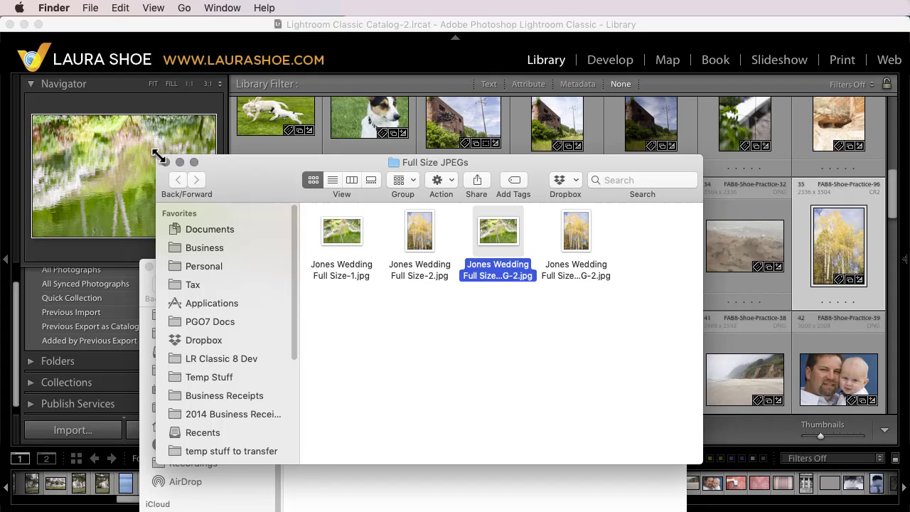
pyautogui.moveTo(158, 155); pyautogui.dragTo(110, 111)
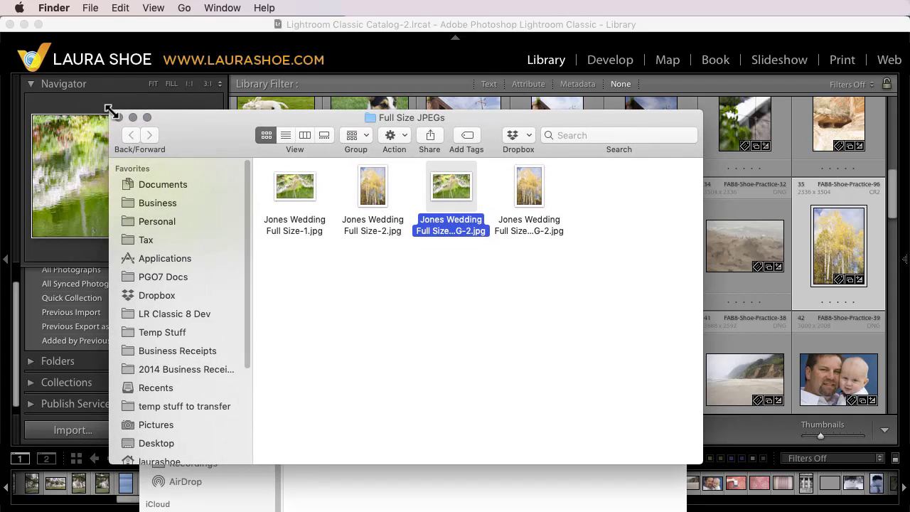
pyautogui.click(301, 134)
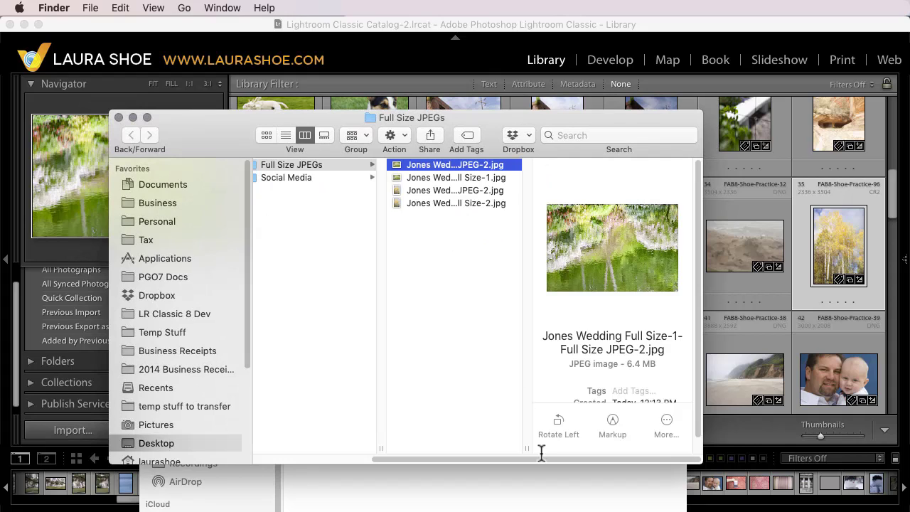
pyautogui.moveTo(526, 446); pyautogui.dragTo(626, 447)
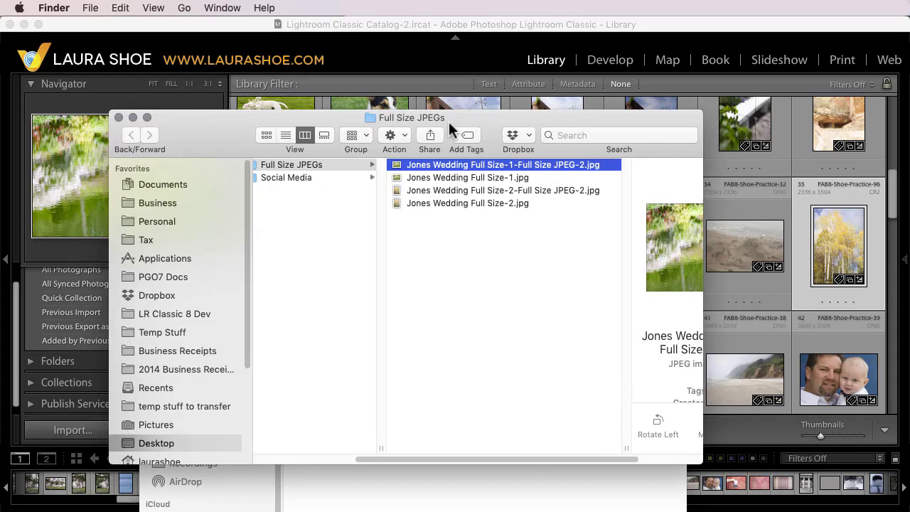
pyautogui.click(463, 178)
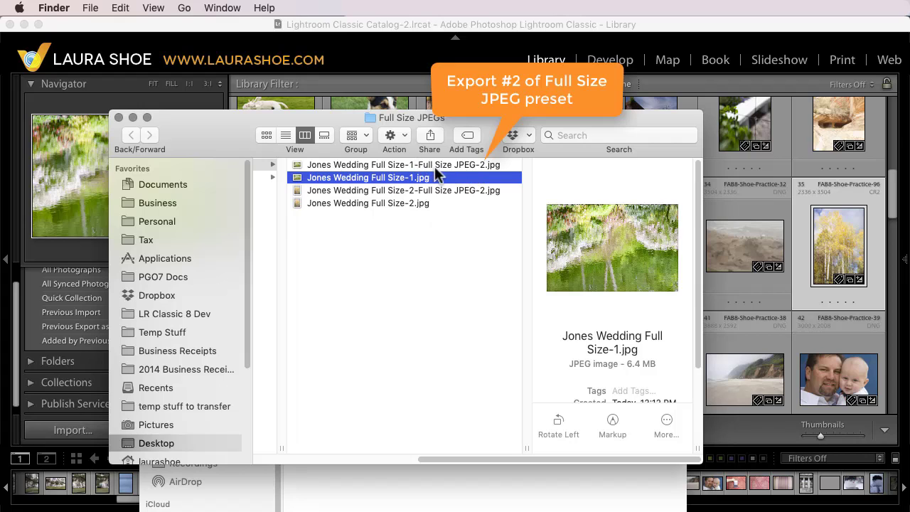
pyautogui.click(461, 165)
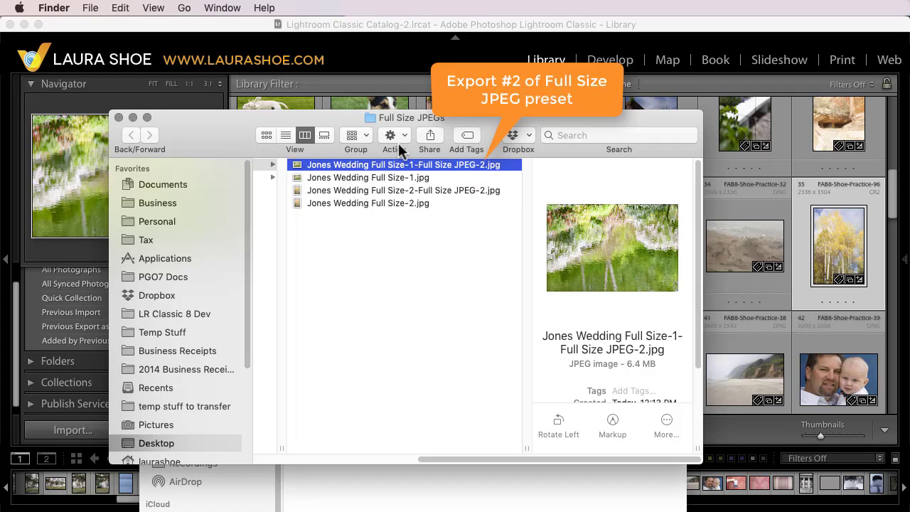
# Step: Back in Lightroom, reopen Export with the Full Size JPEG preset checked and review its greyed-out settings
pyautogui.click(352, 27)
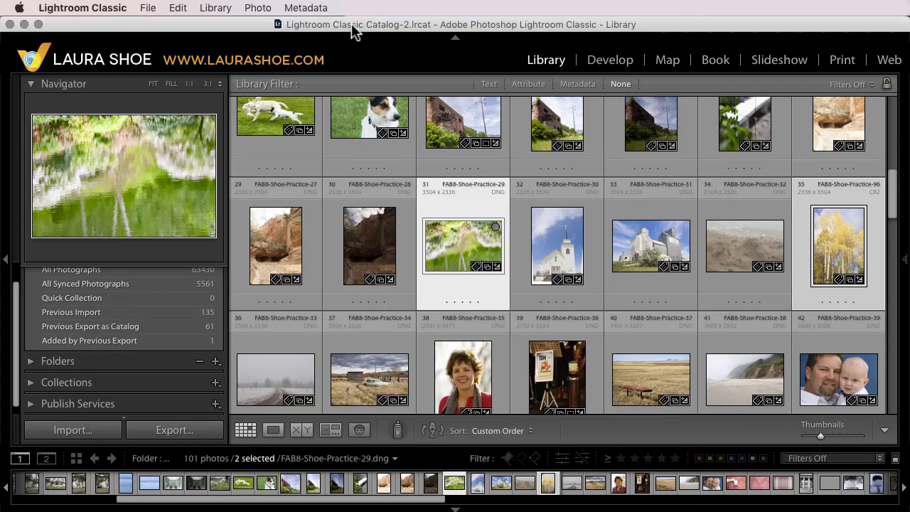
pyautogui.click(177, 429)
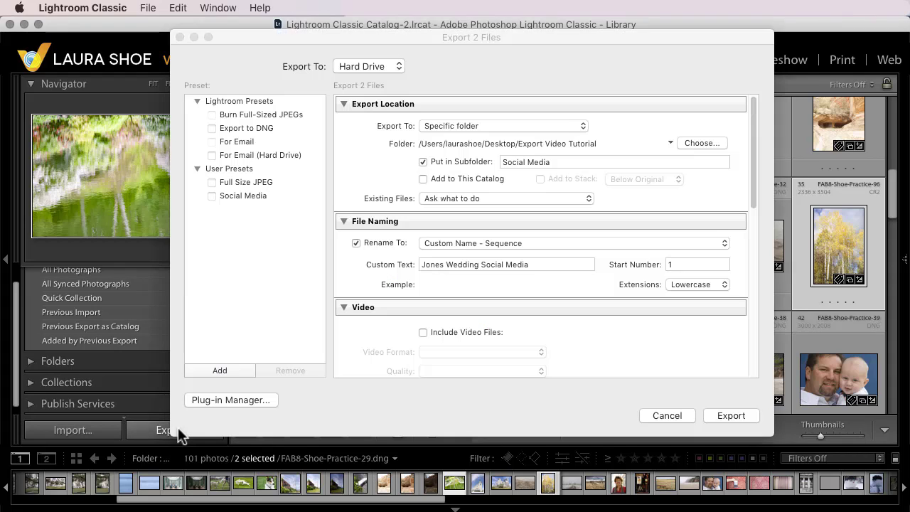
pyautogui.click(212, 182)
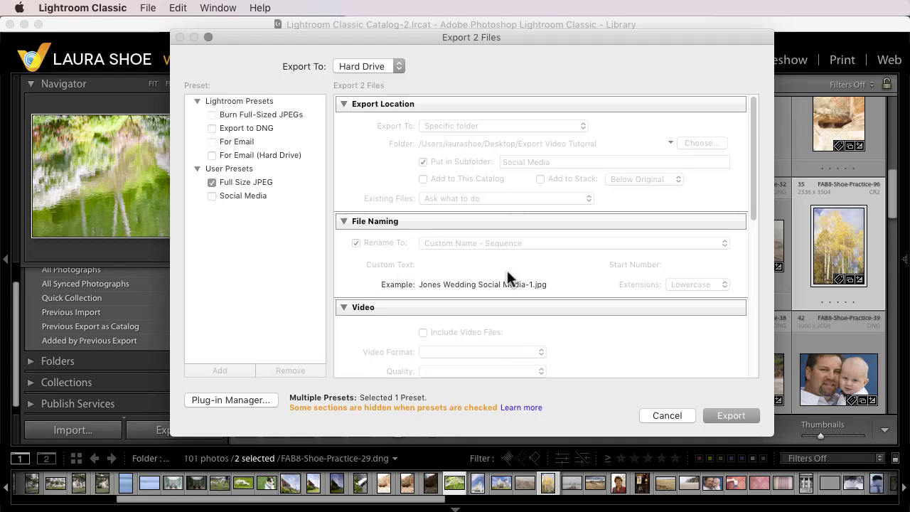
pyautogui.scroll(-3, 496, 316)
pyautogui.scroll(3, 496, 316)
pyautogui.scroll(-10, 496, 298)
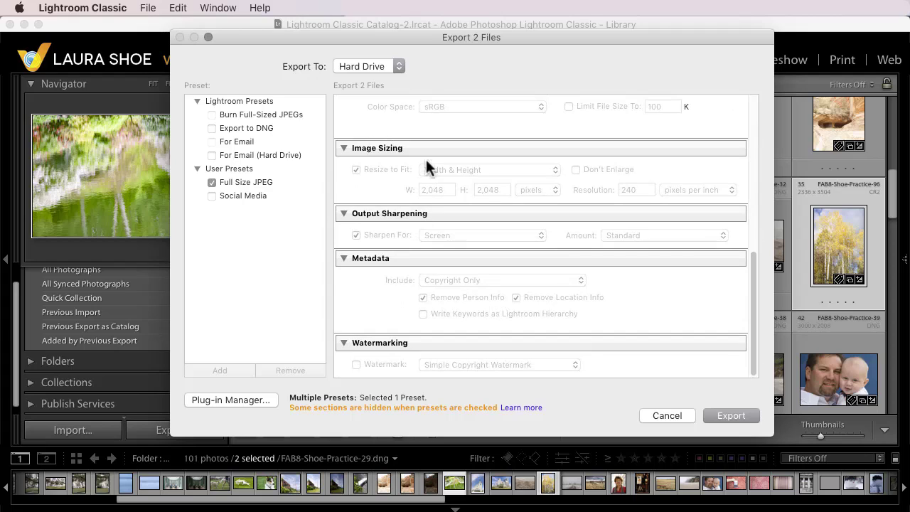
pyautogui.scroll(2, 424, 148)
pyautogui.scroll(-2, 423, 147)
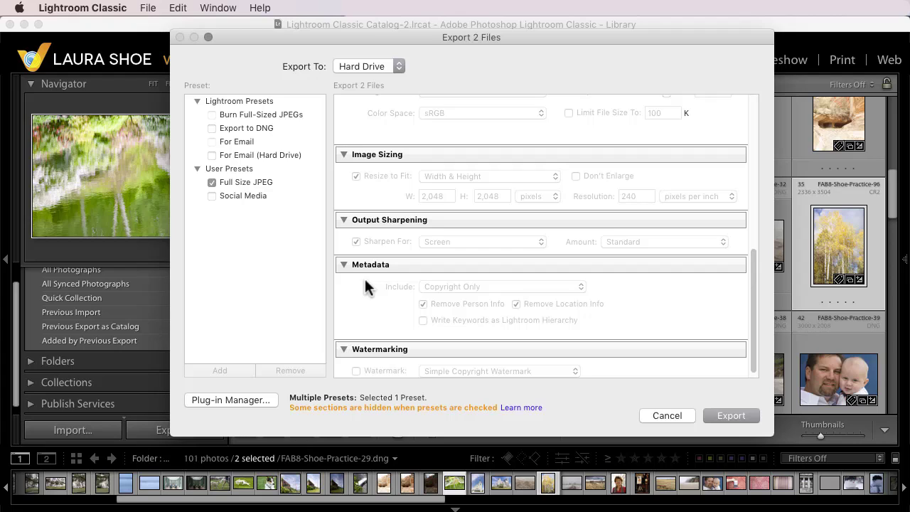
pyautogui.click(225, 194)
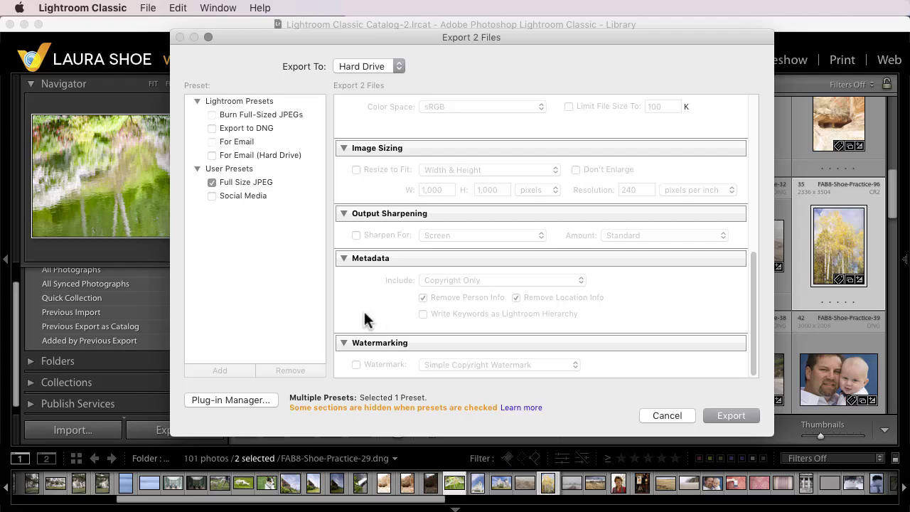
# Step: Uncheck Full Size JPEG so the Social Media naming, 2,048-pixel resize and screen sharpening become editable
pyautogui.scroll(10, 363, 319)
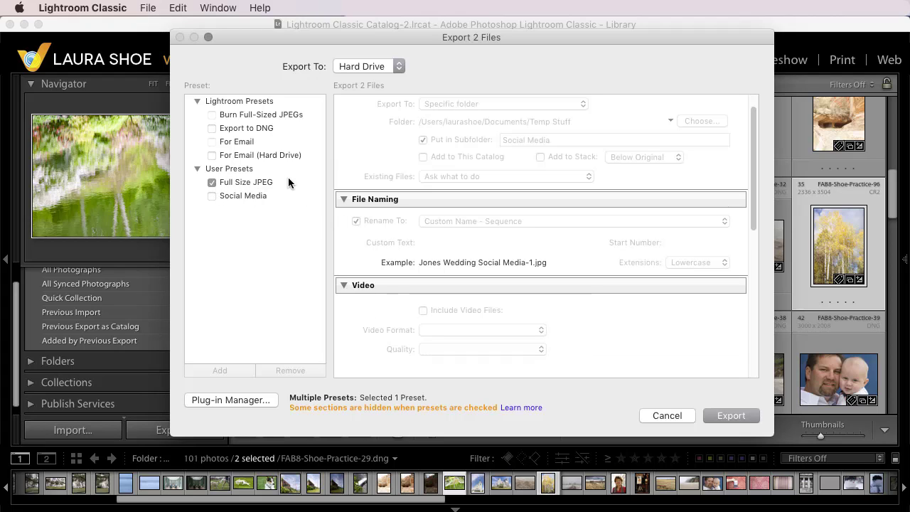
pyautogui.scroll(-6, 407, 277)
pyautogui.scroll(-3, 407, 278)
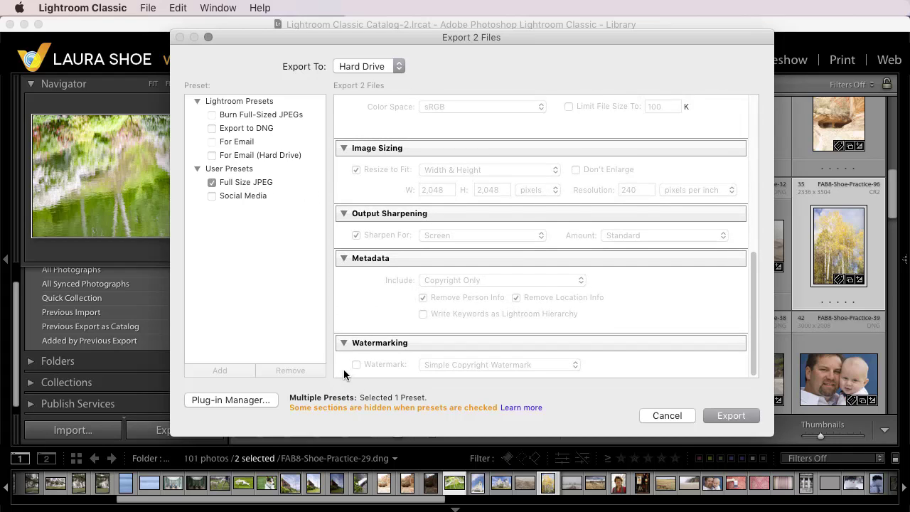
pyautogui.click(211, 184)
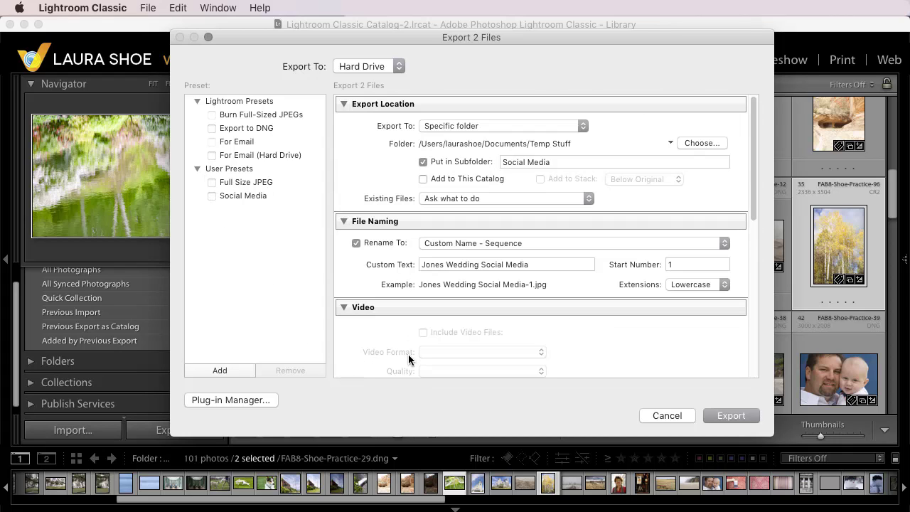
pyautogui.scroll(-10, 408, 358)
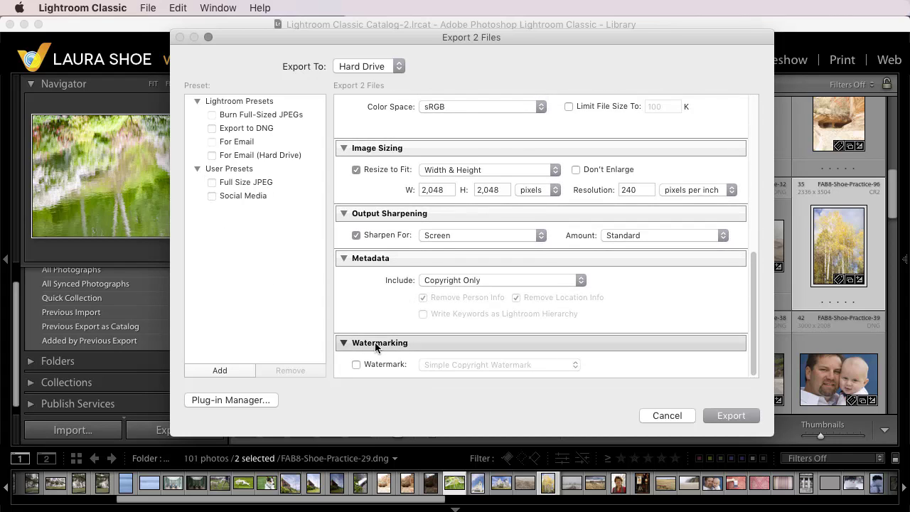
# Step: Cancel the export, reopen the Export dialog and check the Full Size JPEG preset again
pyautogui.click(676, 414)
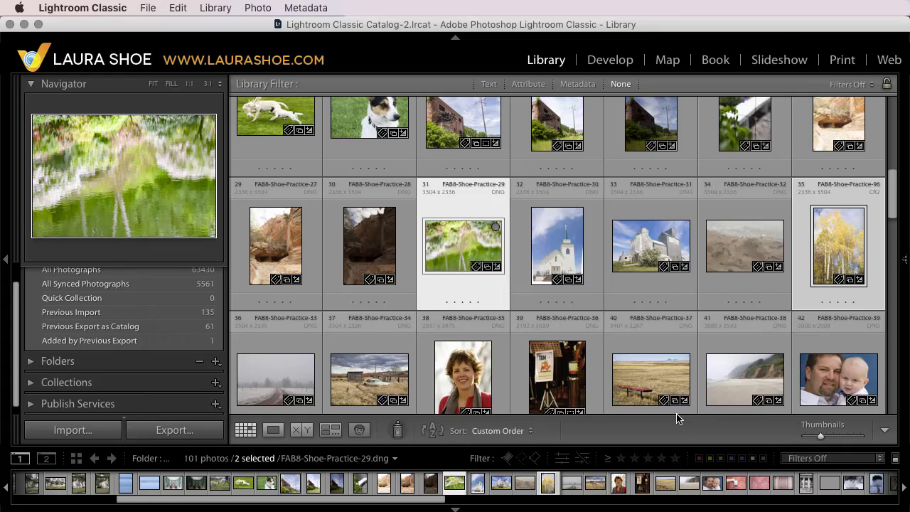
pyautogui.click(175, 430)
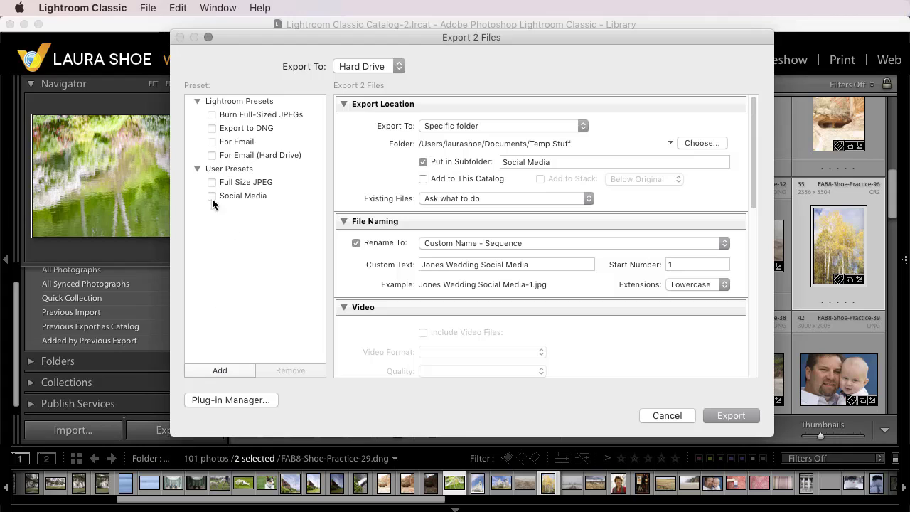
pyautogui.scroll(-10, 403, 304)
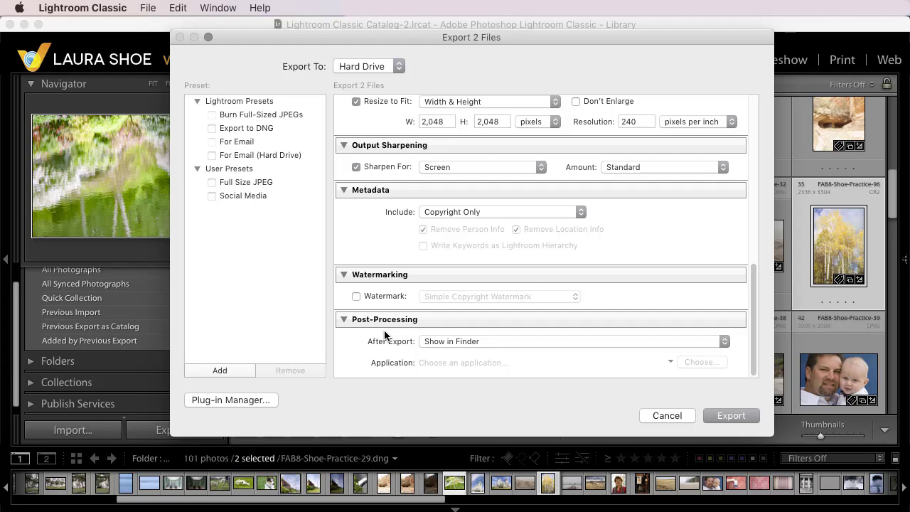
pyautogui.click(212, 181)
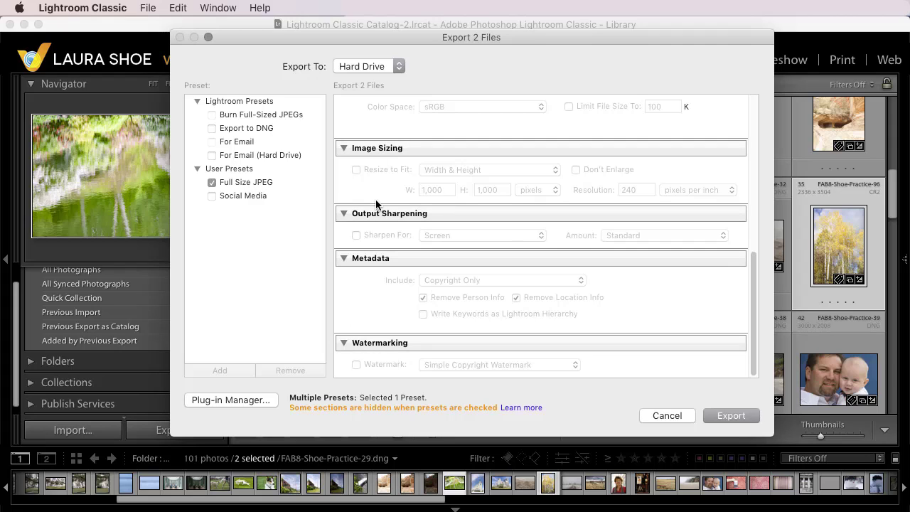
pyautogui.click(211, 182)
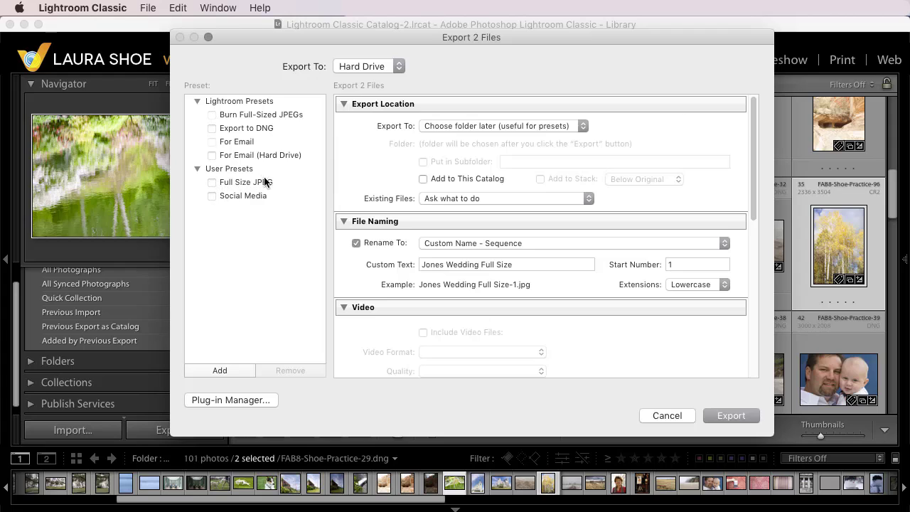
pyautogui.click(261, 182)
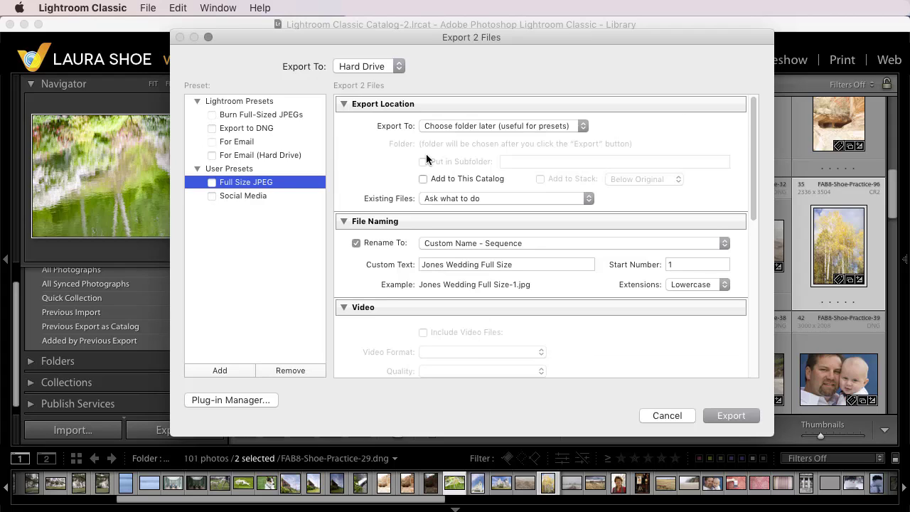
pyautogui.click(211, 183)
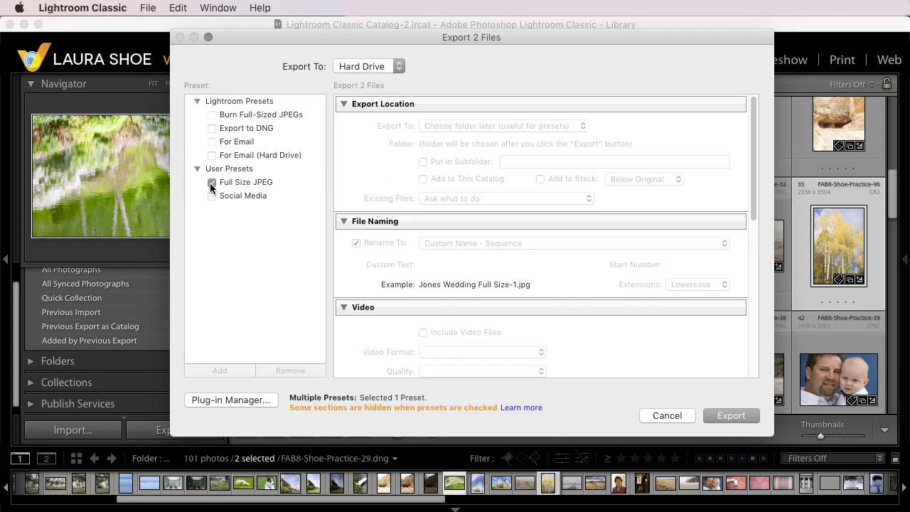
pyautogui.rightClick(252, 181)
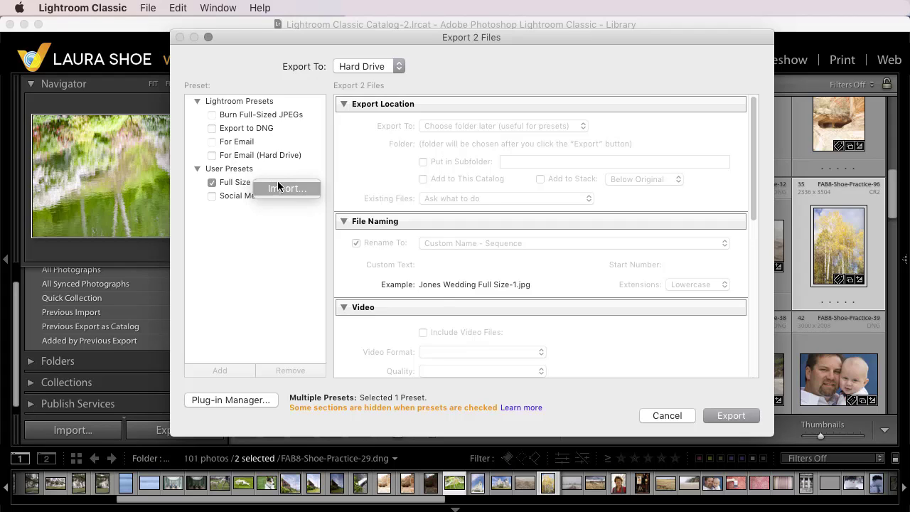
pyautogui.click(233, 227)
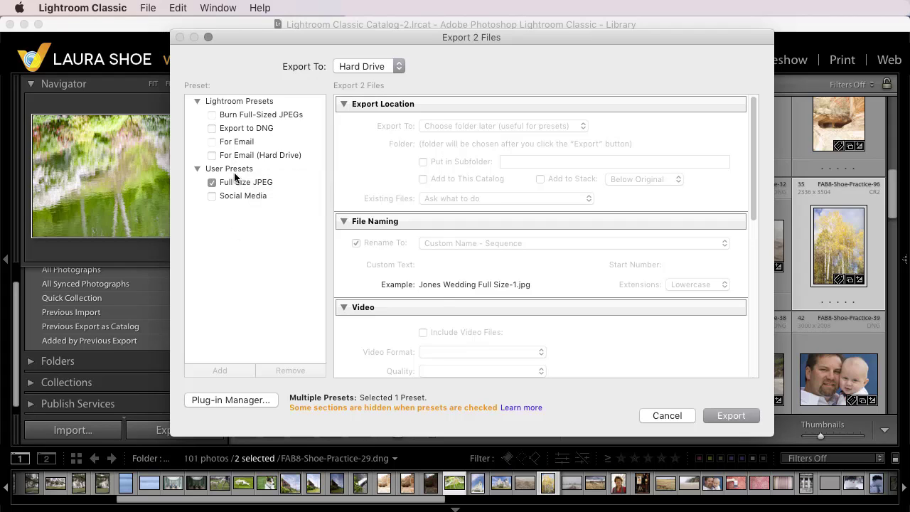
pyautogui.click(211, 183)
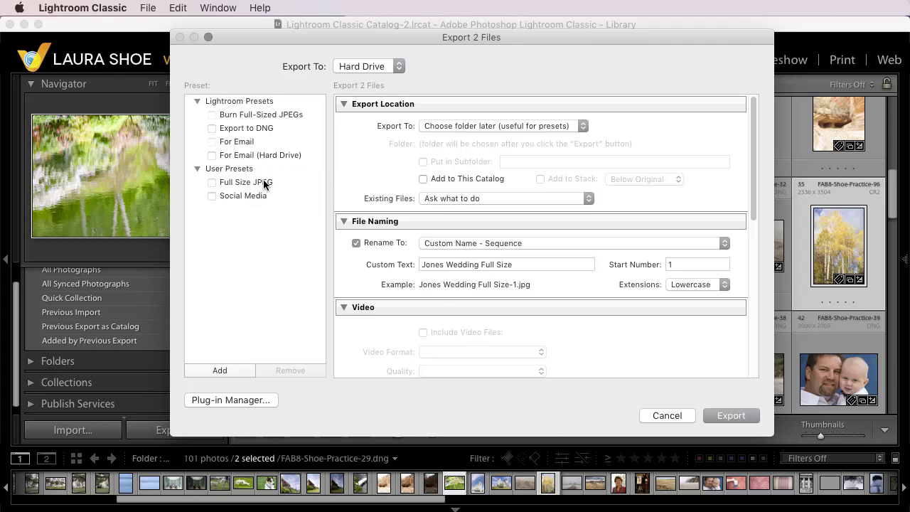
pyautogui.click(261, 180)
pyautogui.rightClick(241, 184)
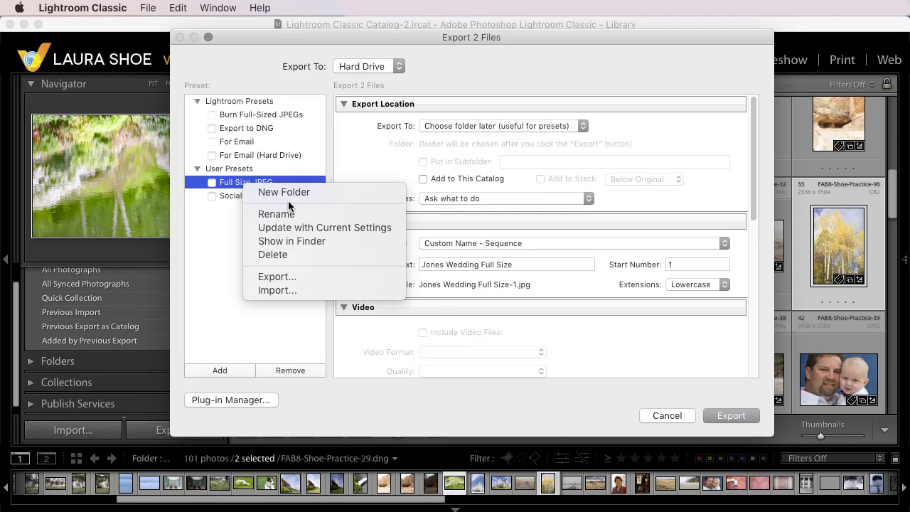
pyautogui.press('Escape')
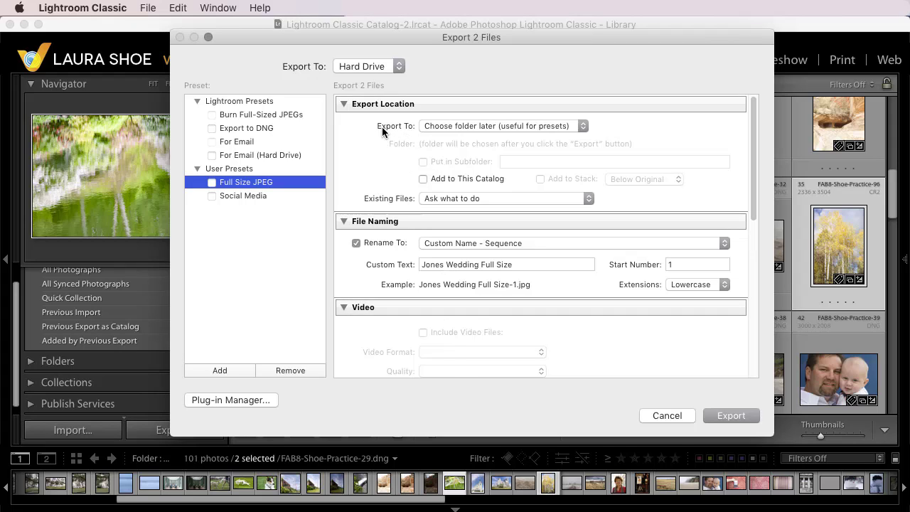
# Step: Check the Full Size JPEG preset for the 101-photo export
pyautogui.click(212, 182)
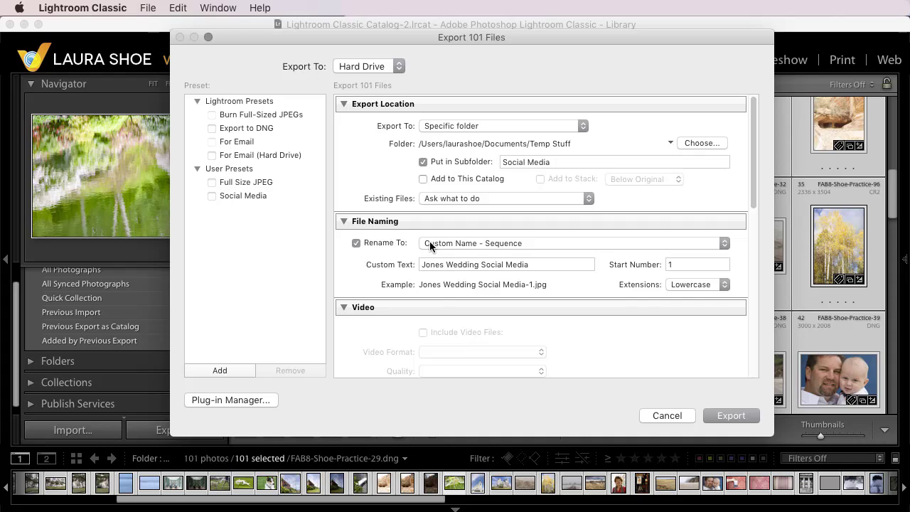
# Step: Cancel the export and apply the client's wedding name as the Title of all 101 photos
pyautogui.click(669, 416)
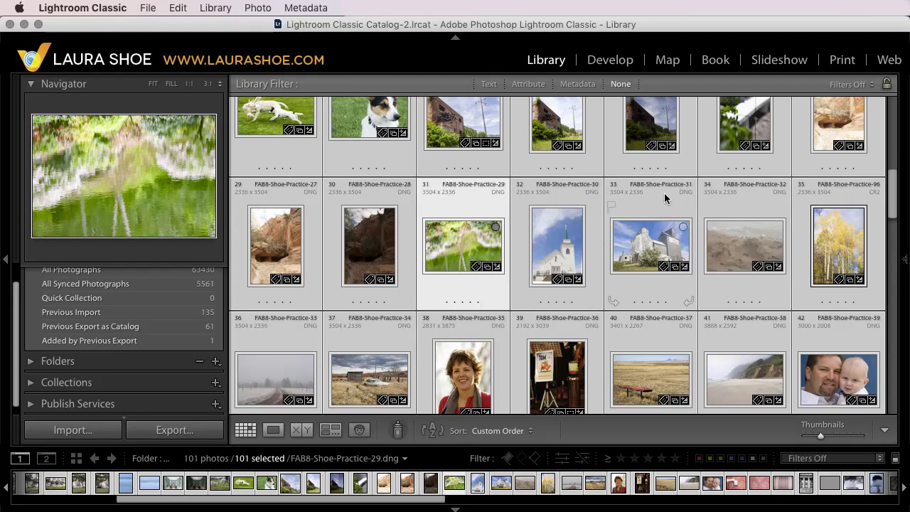
pyautogui.moveTo(905, 262)
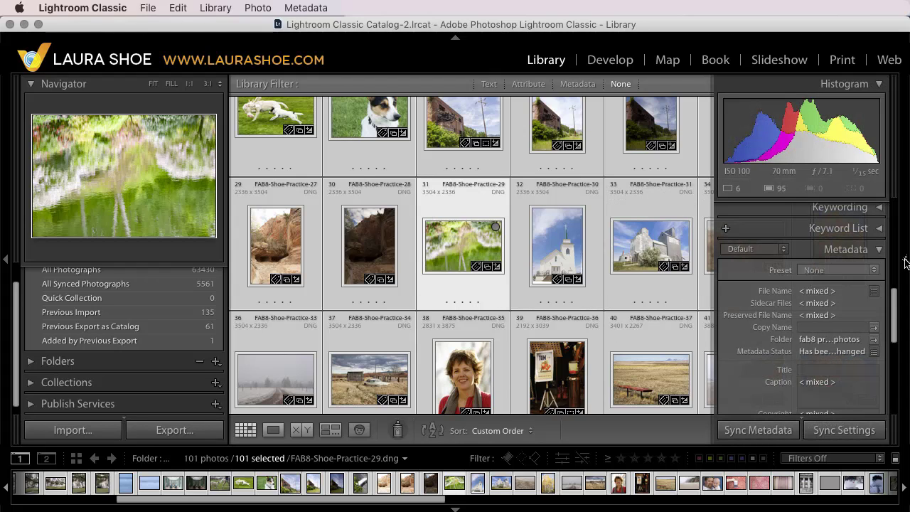
pyautogui.click(824, 370)
pyautogui.write('Jones')
pyautogui.press('BackSpace')
pyautogui.write('Wedding')
pyautogui.press('Return')
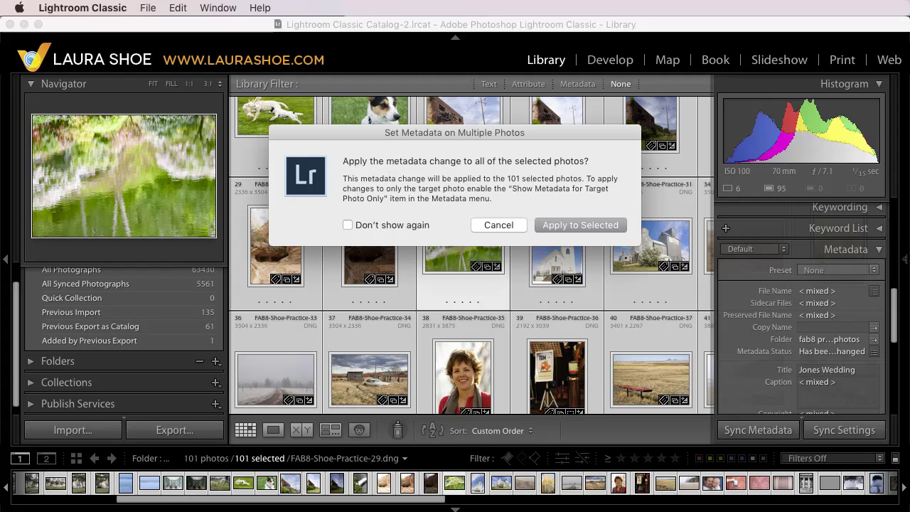
pyautogui.click(579, 225)
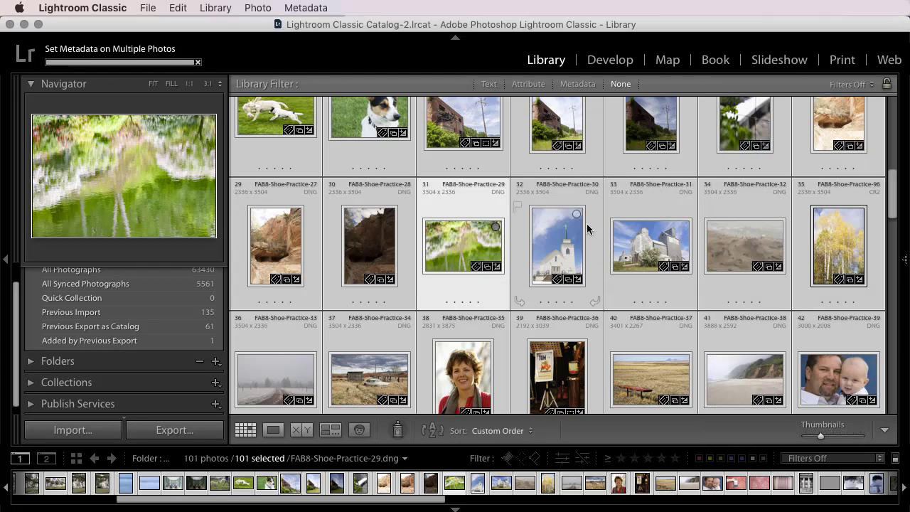
# Step: Reopen Export for the 101 photos and list the Rename To naming templates
pyautogui.click(191, 431)
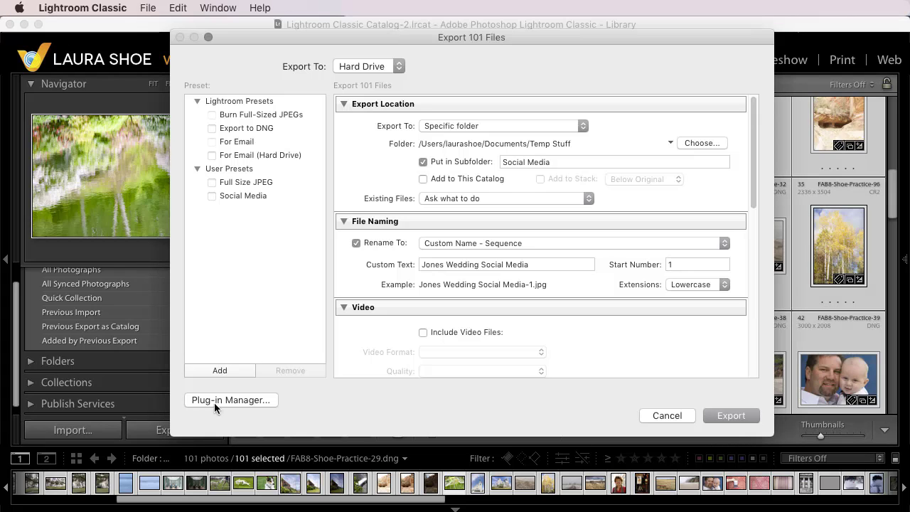
pyautogui.click(488, 242)
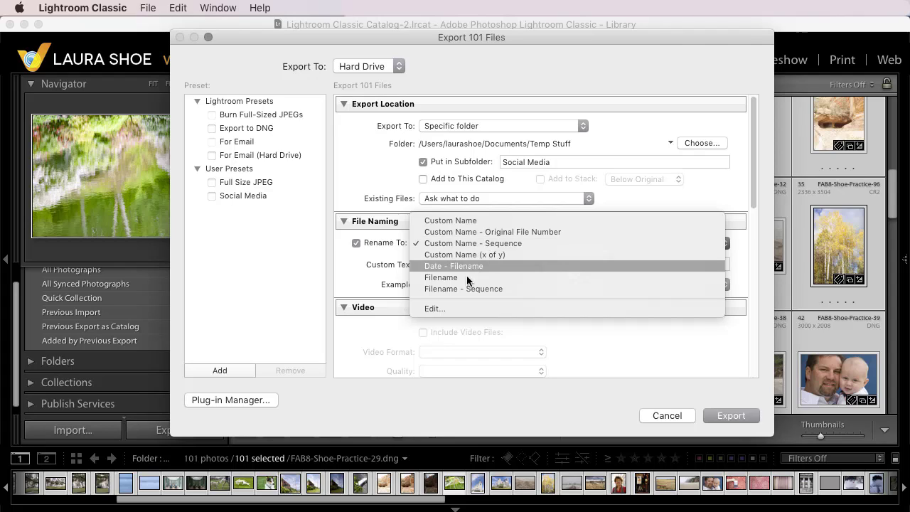
# Step: In the Filename Template Editor, replace Custom Text with Title, then '-Full Size JPEG-' before Sequence #
pyautogui.click(436, 307)
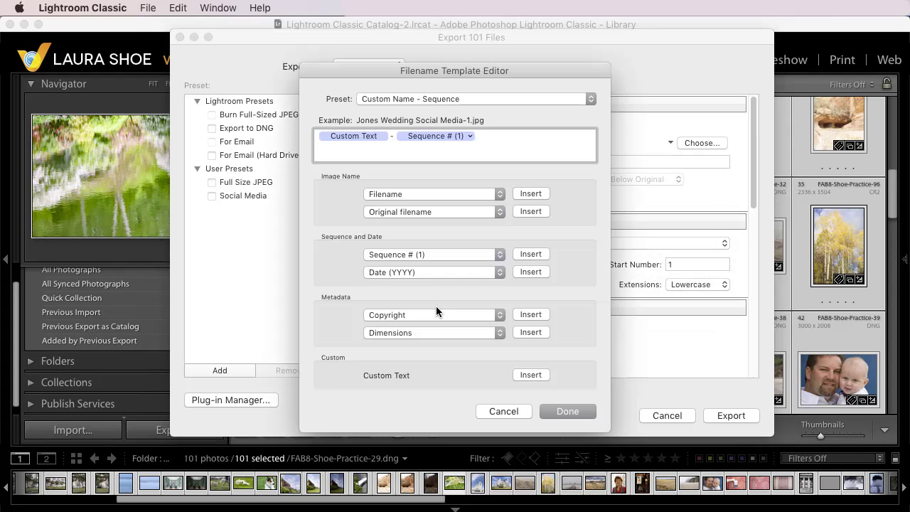
pyautogui.click(390, 138)
pyautogui.press('BackSpace')
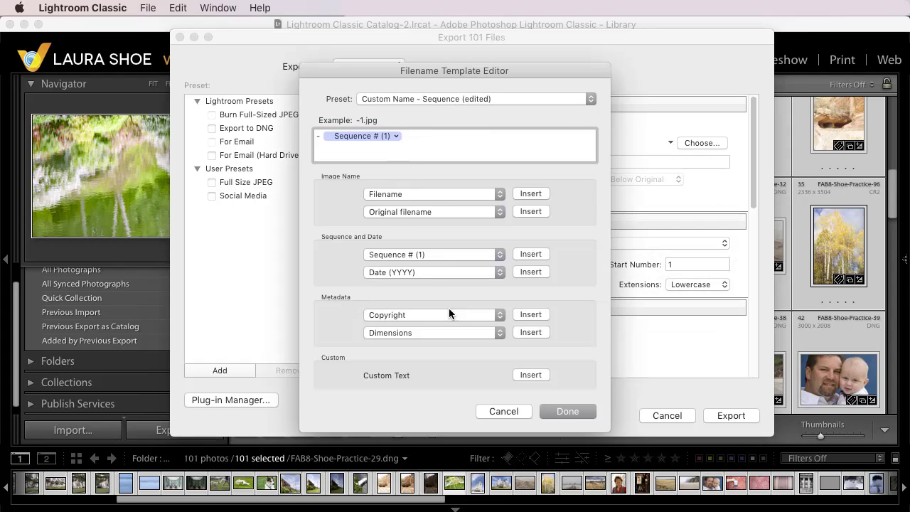
pyautogui.click(497, 315)
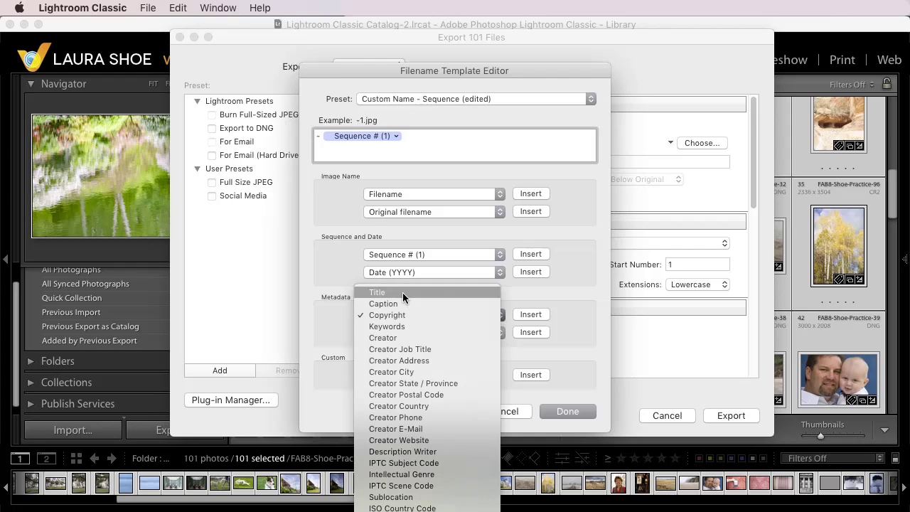
pyautogui.scroll(-3, 403, 313)
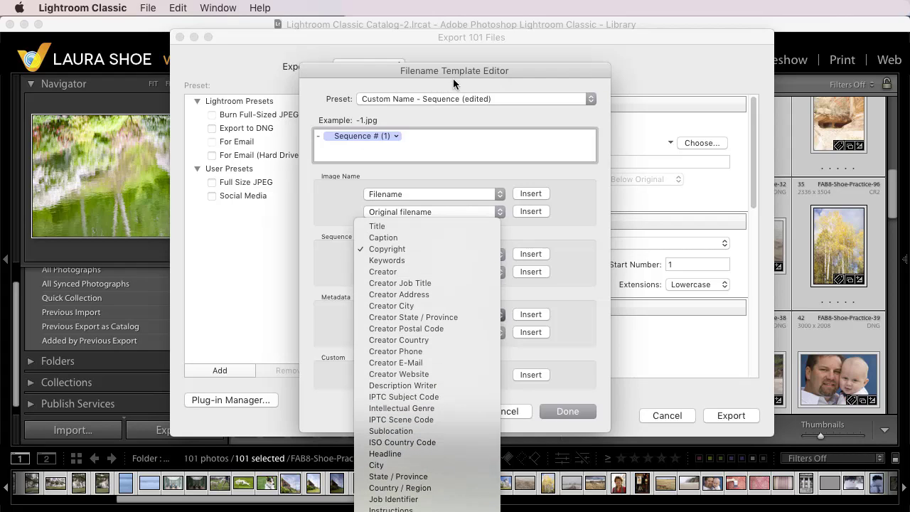
pyautogui.click(391, 226)
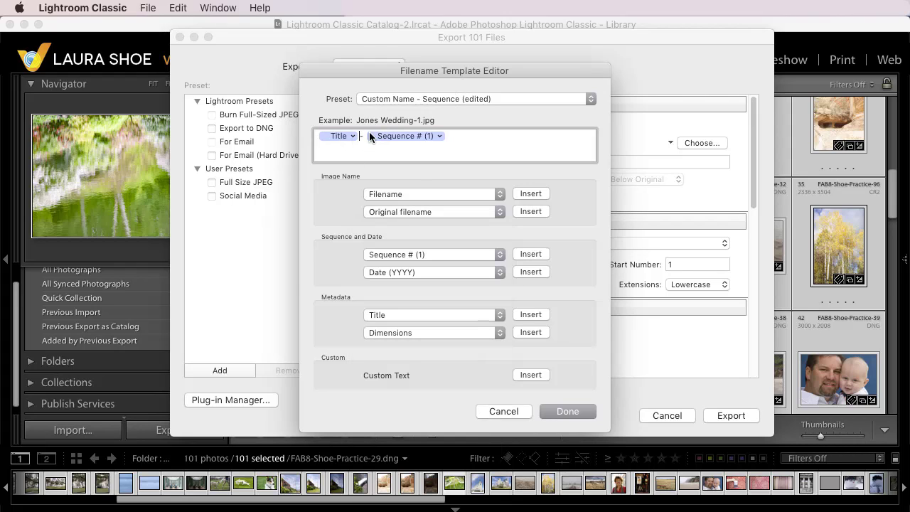
pyautogui.press('BackSpace')
pyautogui.write('-Full')
pyautogui.write(' Size JPEG-')
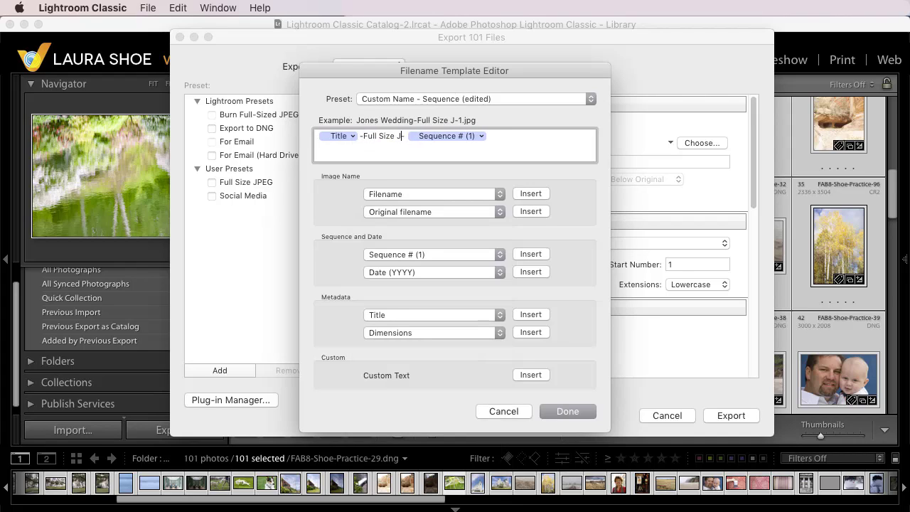
pyautogui.press('BackSpace')
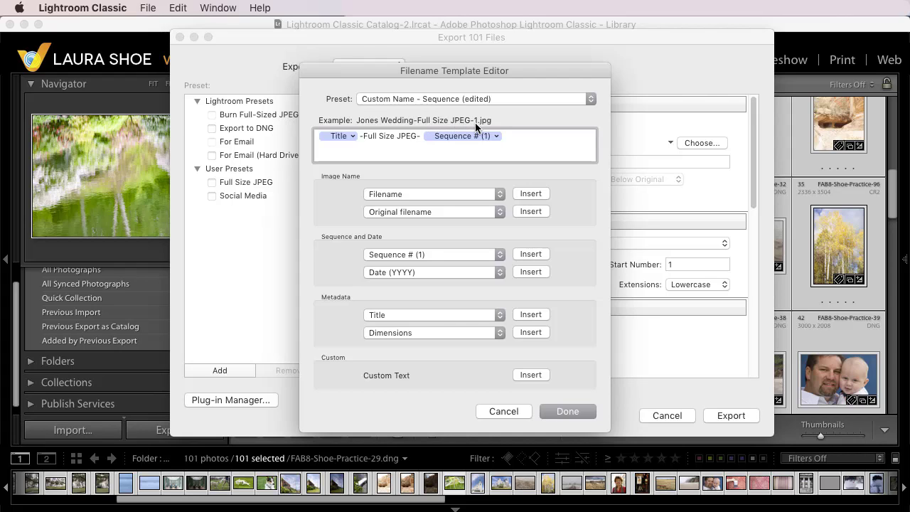
# Step: Save the filename template as a new preset named 'Title-Full Size JPEG-SeqNo'
pyautogui.click(450, 100)
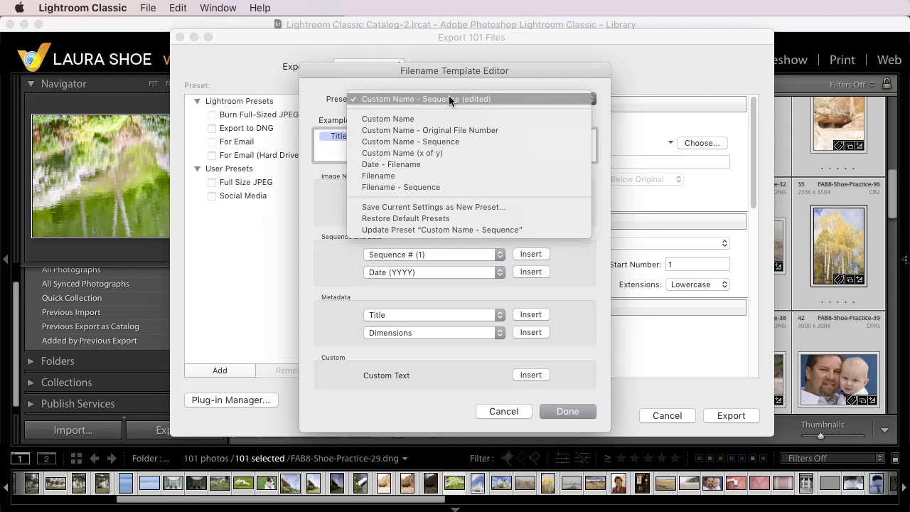
pyautogui.click(434, 208)
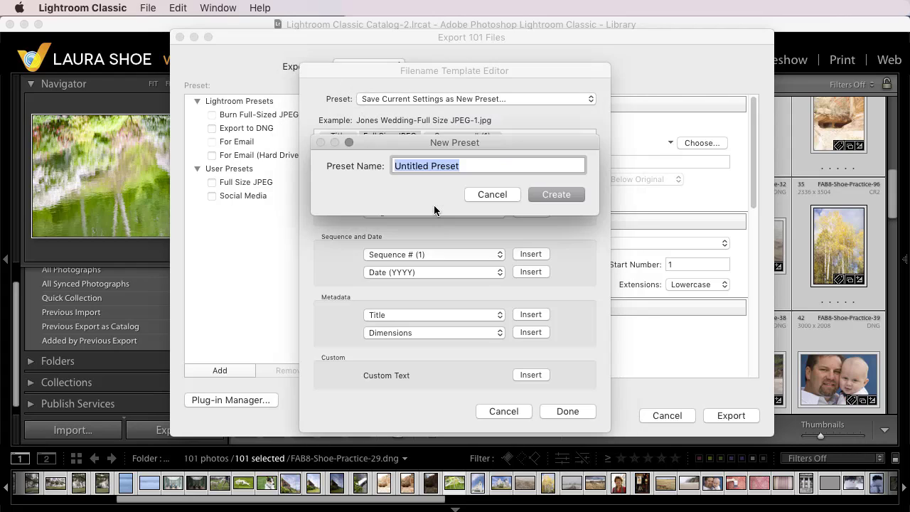
pyautogui.write('Tit')
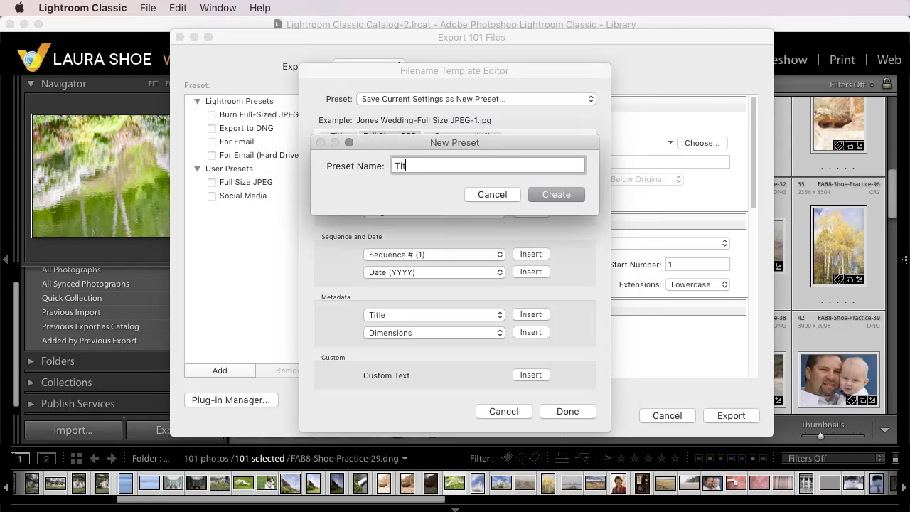
pyautogui.write('le-Full')
pyautogui.write('Size JPEG-SeqNo')
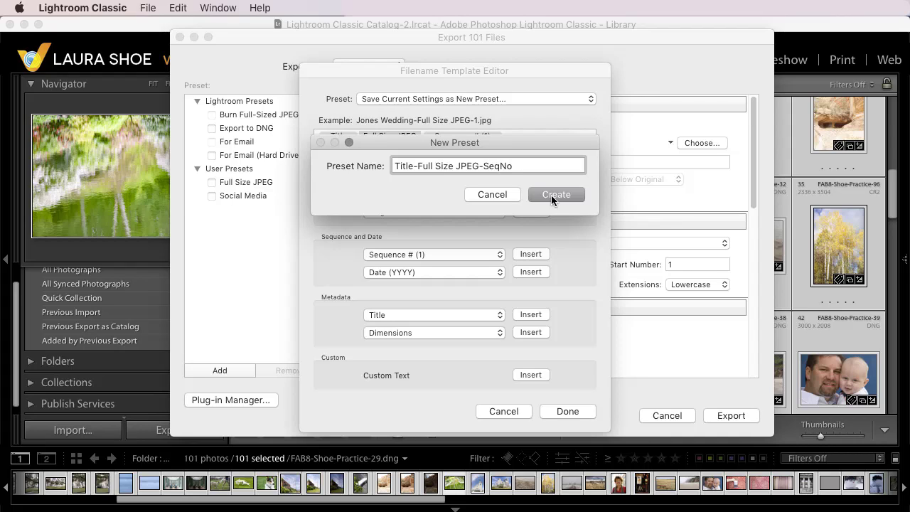
pyautogui.click(552, 194)
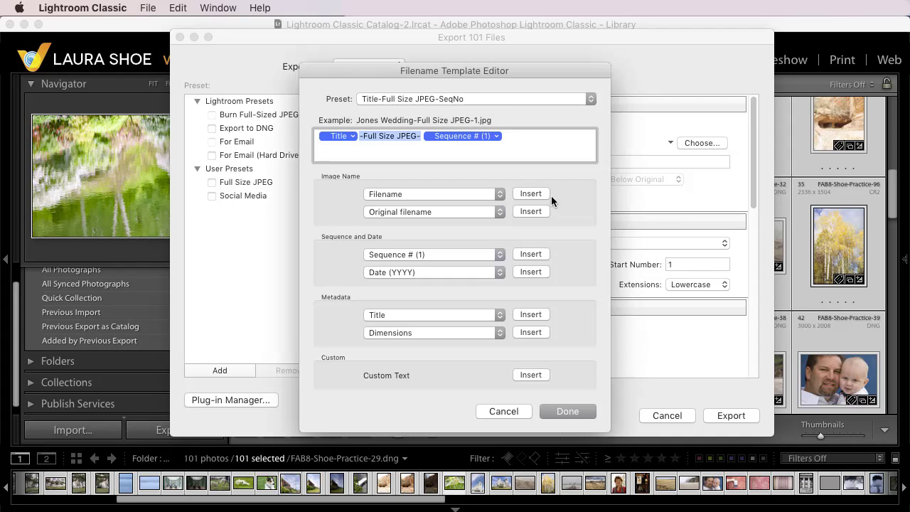
# Step: Apply the new naming template and update the Full Size JPEG preset with the current settings
pyautogui.click(575, 413)
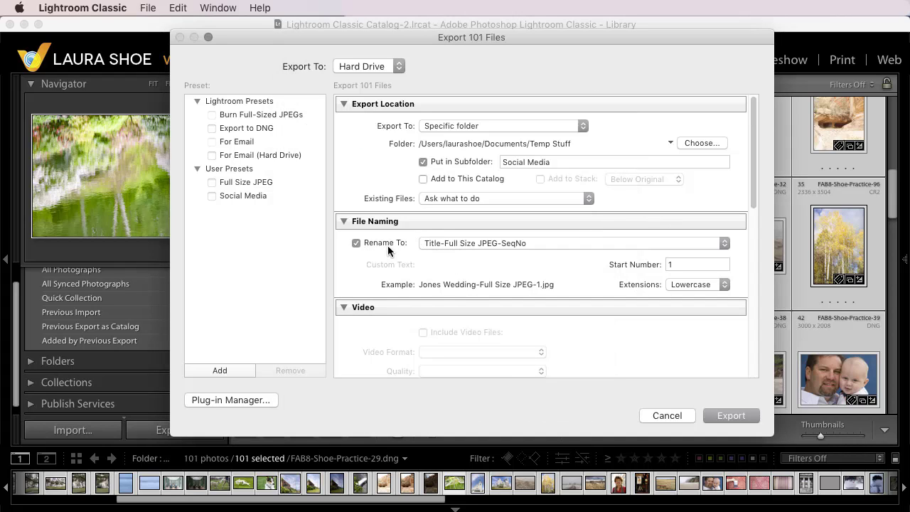
pyautogui.rightClick(259, 182)
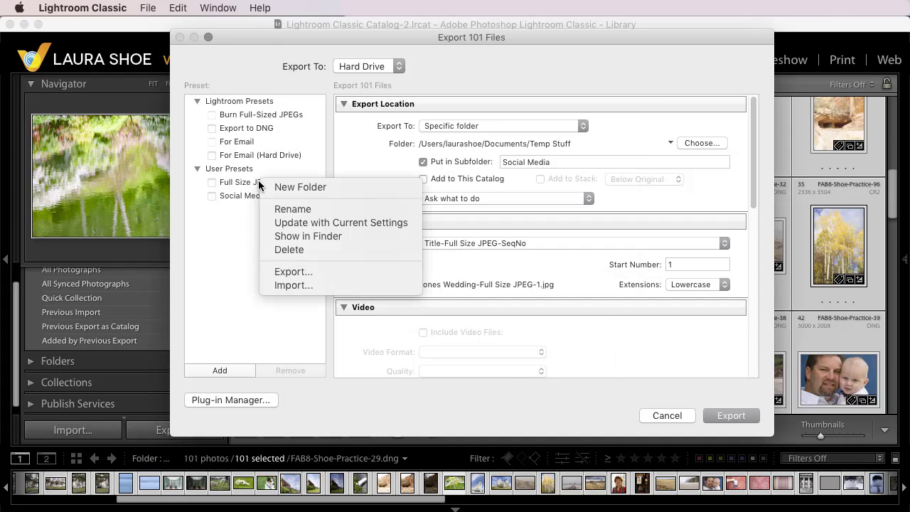
pyautogui.click(305, 223)
pyautogui.scroll(-1, 419, 257)
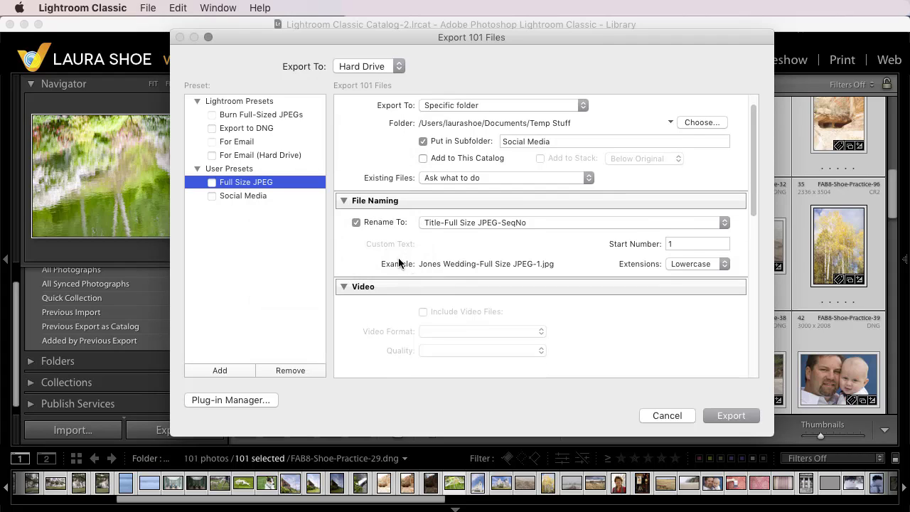